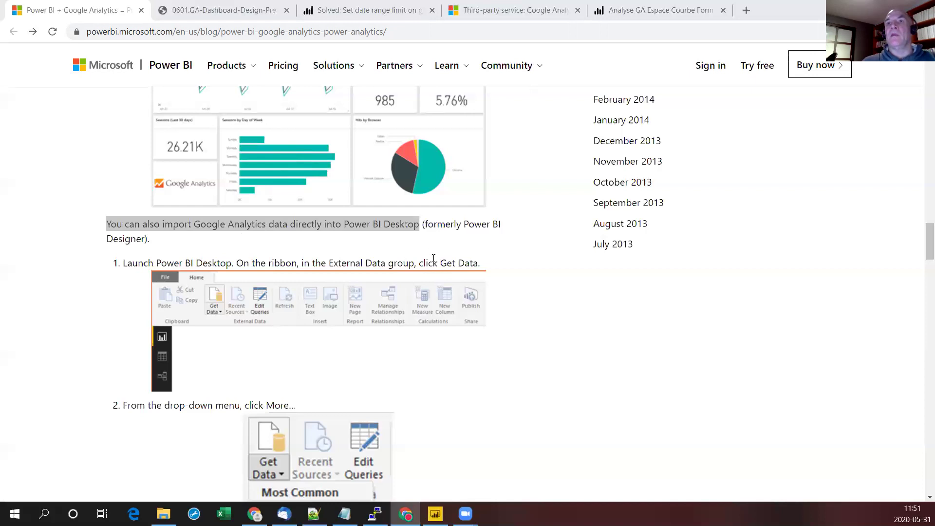
# - Read the article's first instructions for importing Google Analytics data into Power BI Desktop, through the third-party service notice
pyautogui.click(392, 259)
pyautogui.scroll(-2, 312, 261)
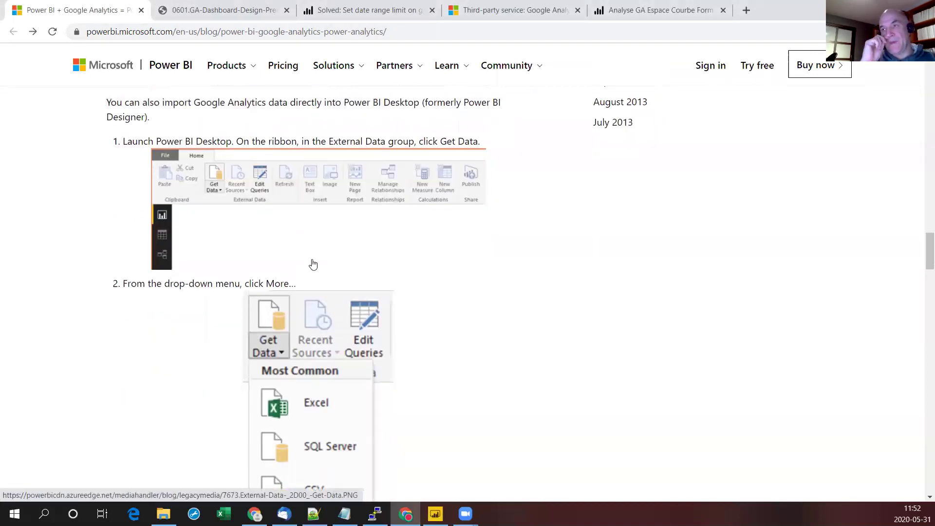
pyautogui.scroll(-2, 313, 265)
pyautogui.scroll(2, 313, 267)
pyautogui.scroll(-4, 352, 249)
pyautogui.scroll(-4, 359, 254)
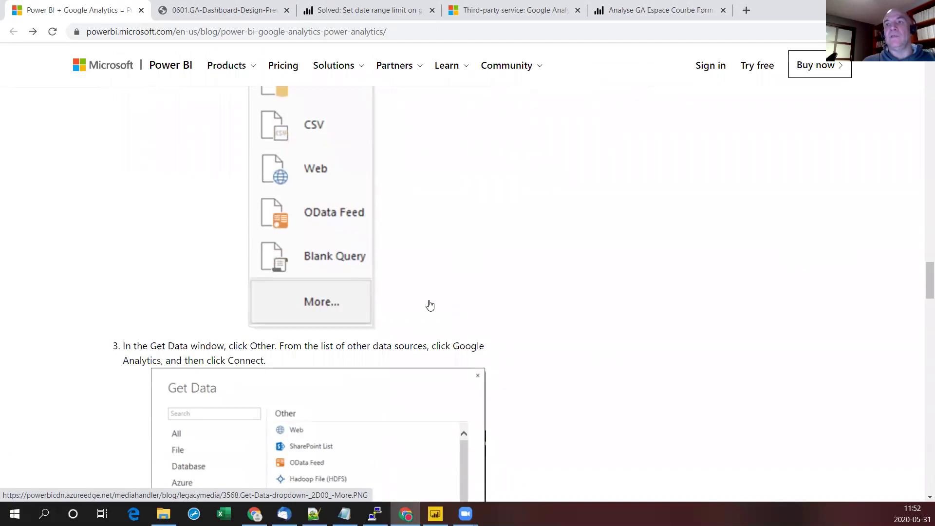
pyautogui.scroll(-5, 430, 305)
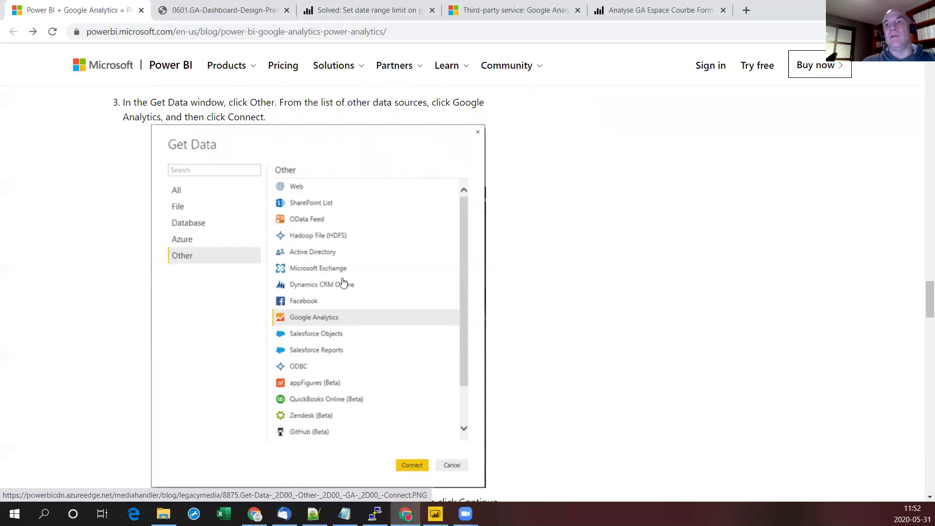
pyautogui.scroll(-5, 344, 282)
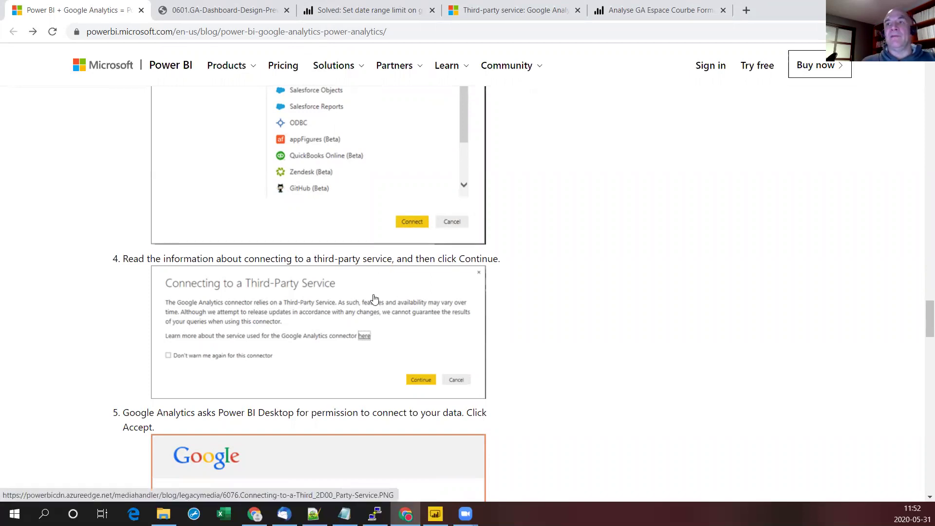
# - View the enlarged third-party service screenshot from instruction 4, and return to the article
pyautogui.click(437, 298)
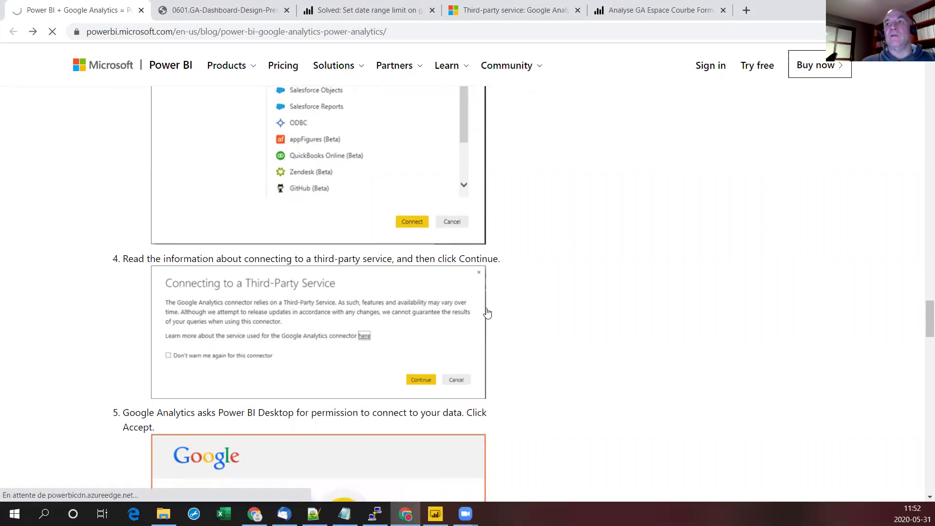
pyautogui.scroll(-2, 297, 293)
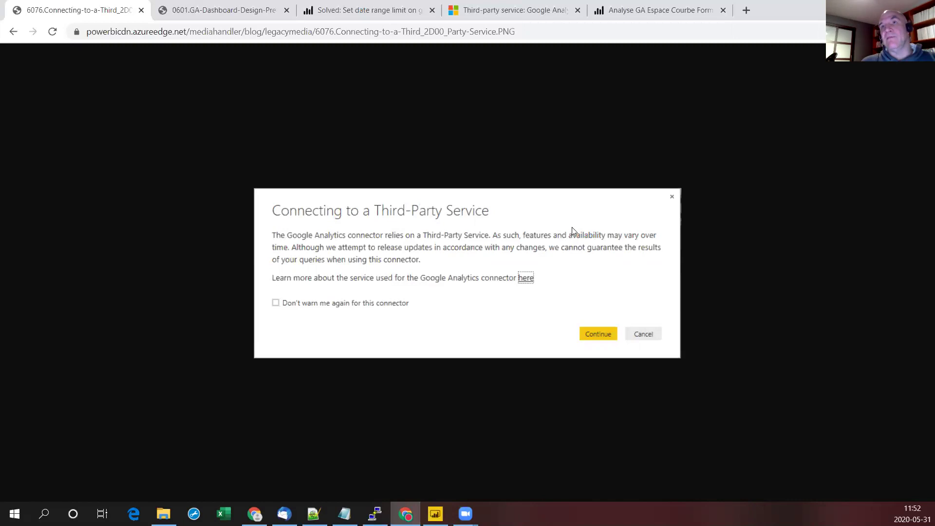
pyautogui.click(15, 32)
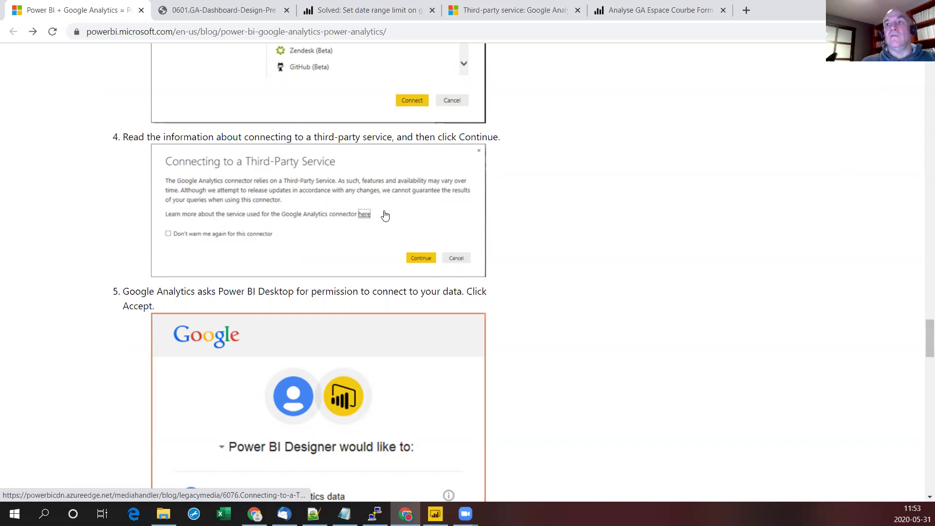
# - View the enlarged Google permission request screenshot from instruction 5, and return to the article
pyautogui.scroll(-2, 385, 215)
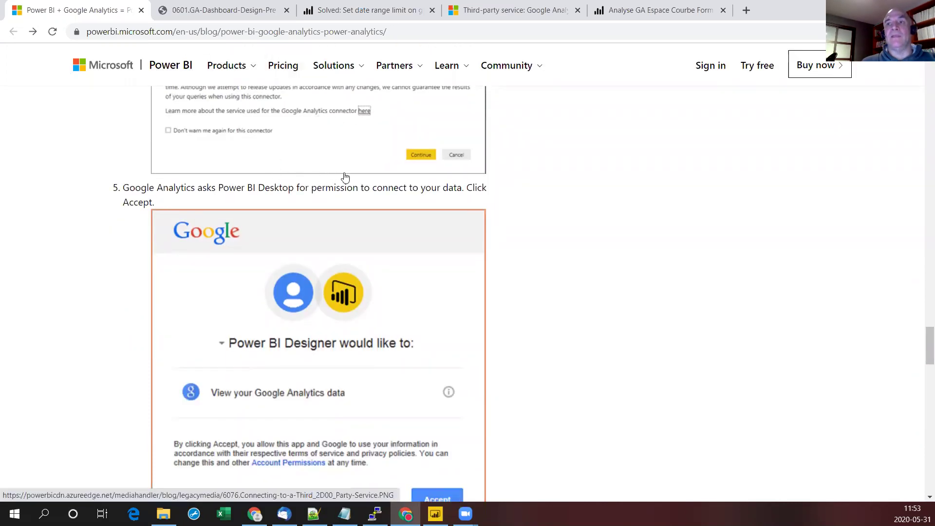
pyautogui.scroll(-1, 343, 178)
pyautogui.scroll(-2, 345, 178)
pyautogui.scroll(1, 345, 178)
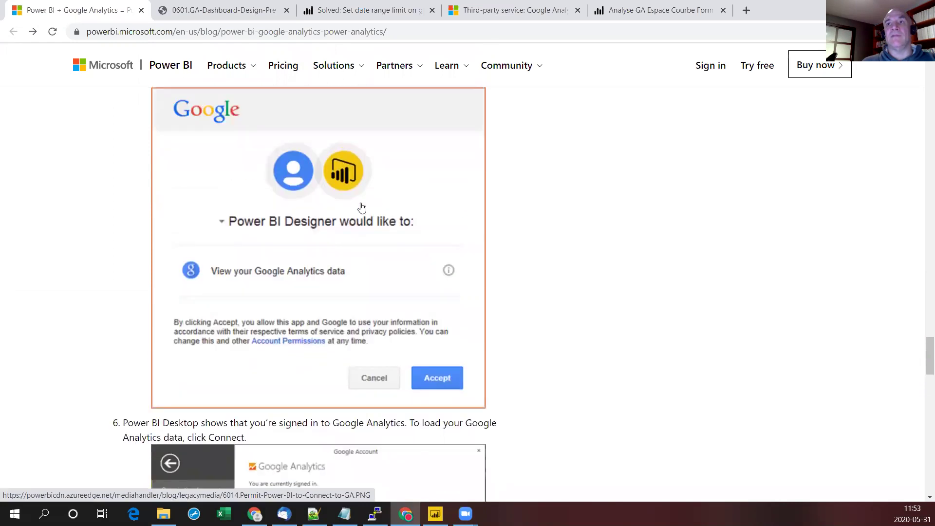
pyautogui.click(420, 196)
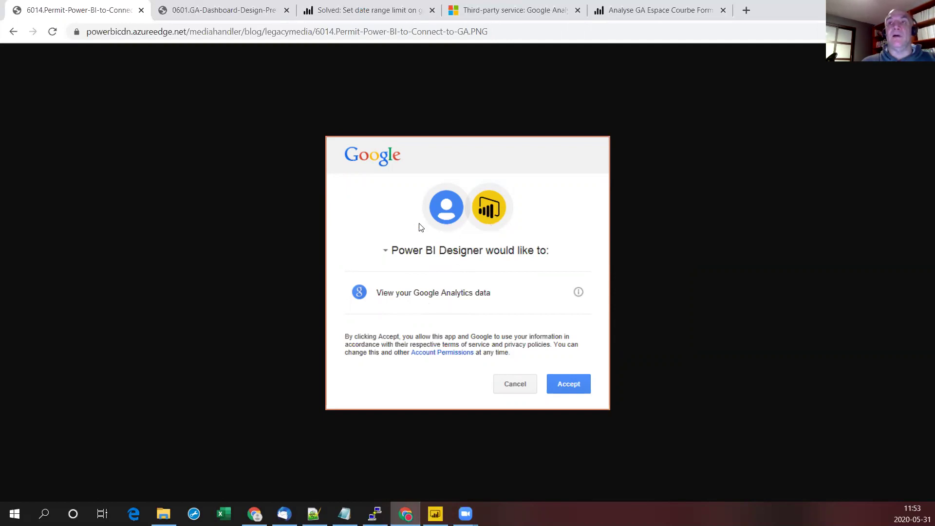
pyautogui.click(13, 31)
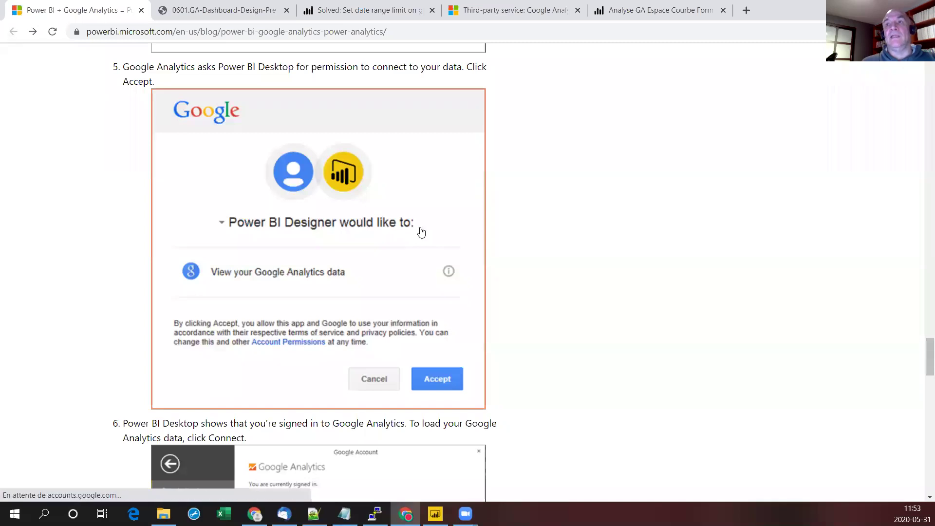
# - Read instructions 6 and 7 of the article, and view the already opened full-size Google Analytics dashboard preview
pyautogui.scroll(-4, 422, 232)
pyautogui.scroll(-2, 421, 232)
pyautogui.scroll(-4, 421, 232)
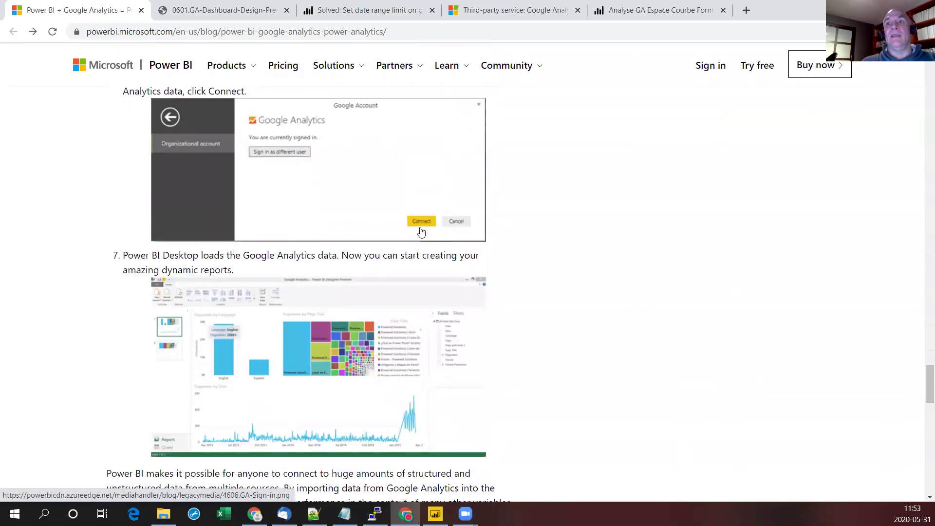
pyautogui.scroll(3, 421, 232)
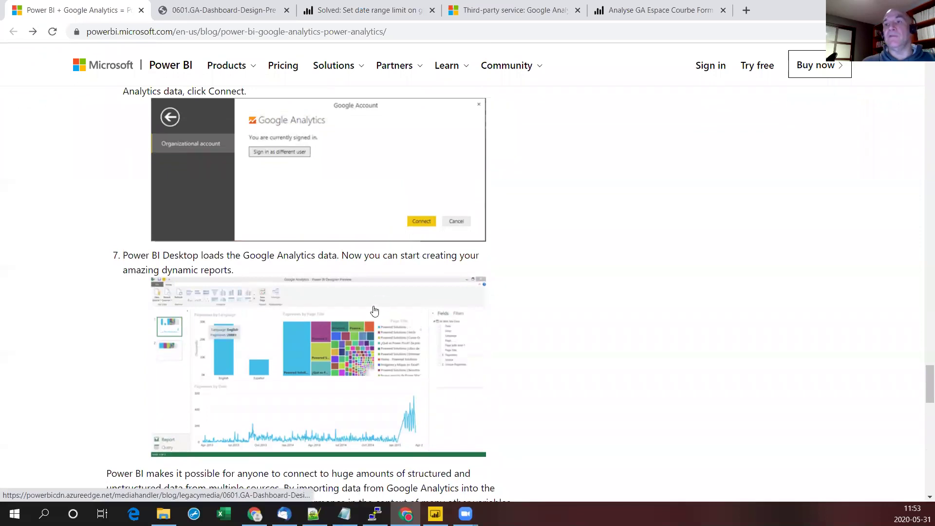
pyautogui.click(217, 10)
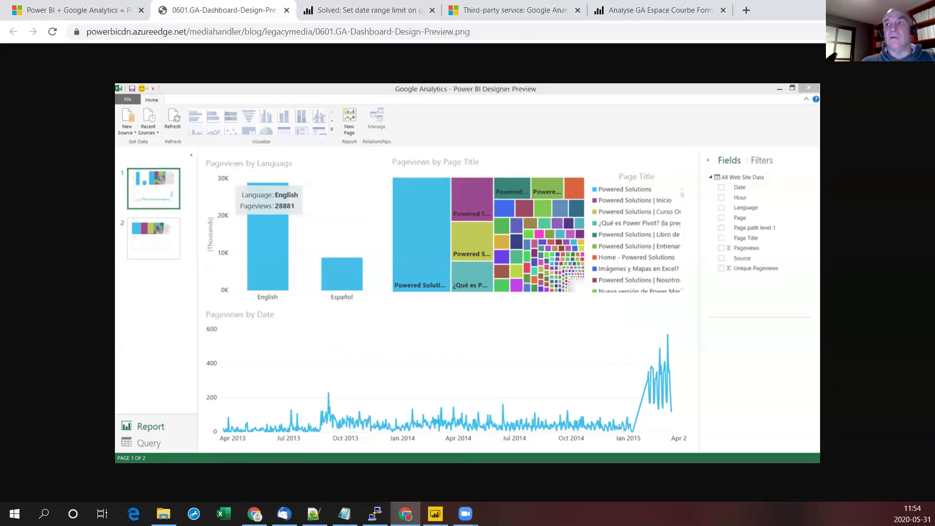
# - Switch to Power BI Desktop and set the end of the Cours page's date range to 2018-11-02
pyautogui.hotkey('alt', 'Tab')
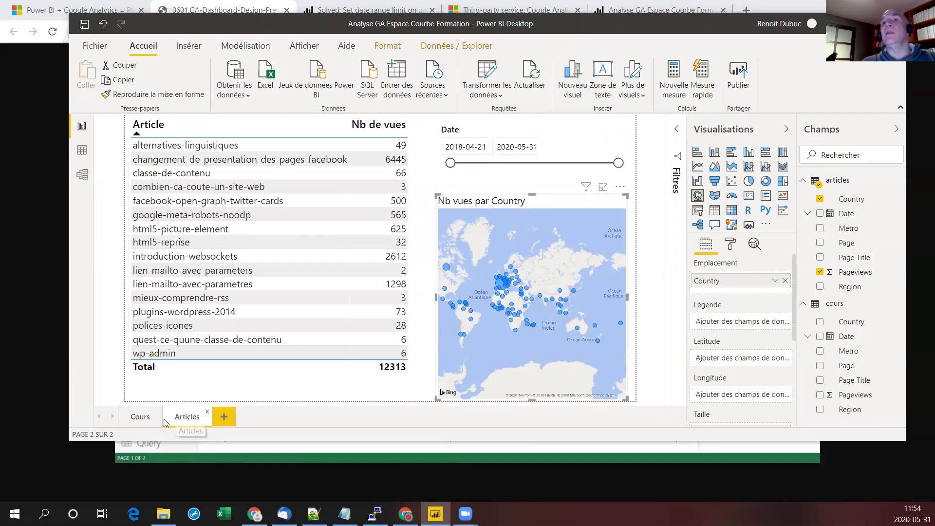
pyautogui.click(139, 416)
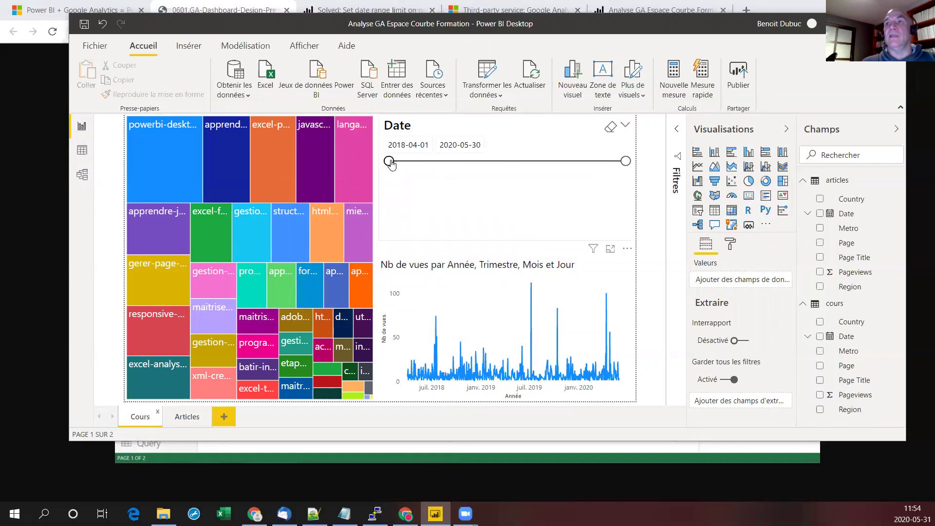
pyautogui.moveTo(614, 162); pyautogui.dragTo(457, 165)
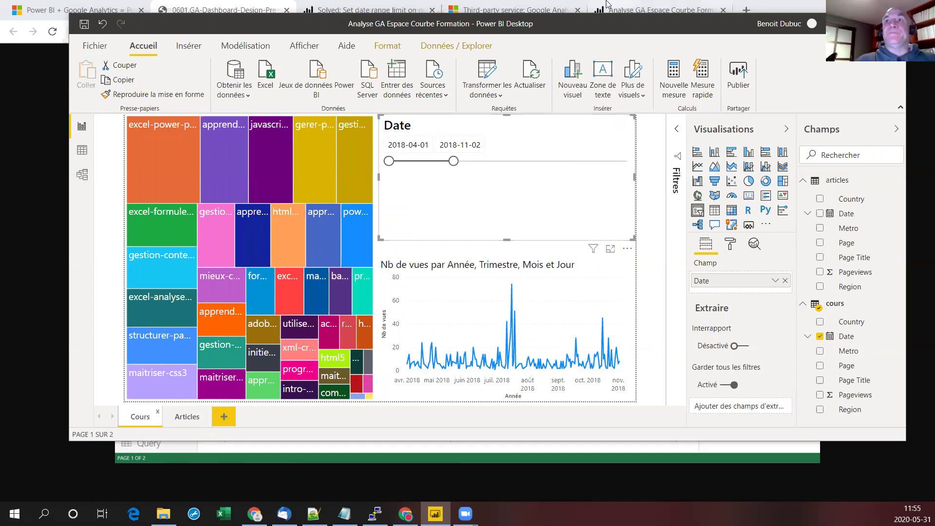
# - Search the full list of data sources for google and start a connection to Google Analytics
pyautogui.click(248, 95)
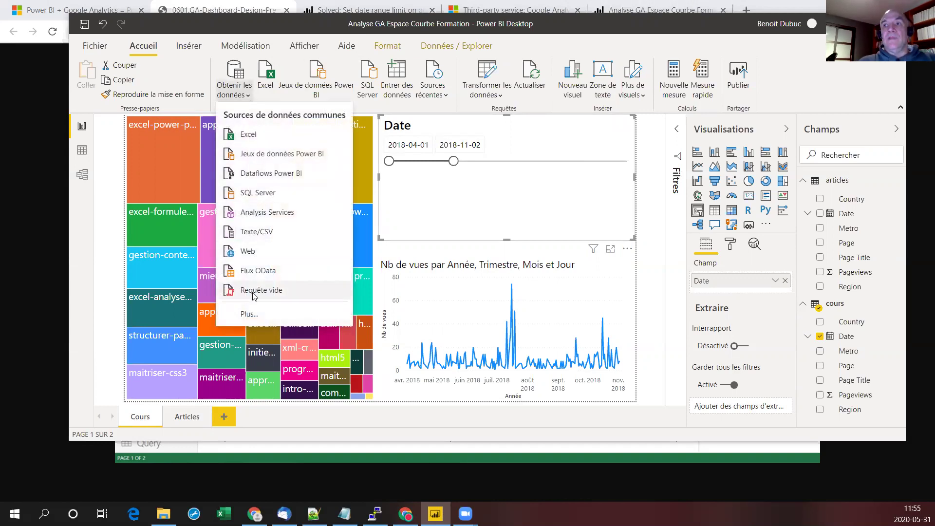
pyautogui.click(271, 313)
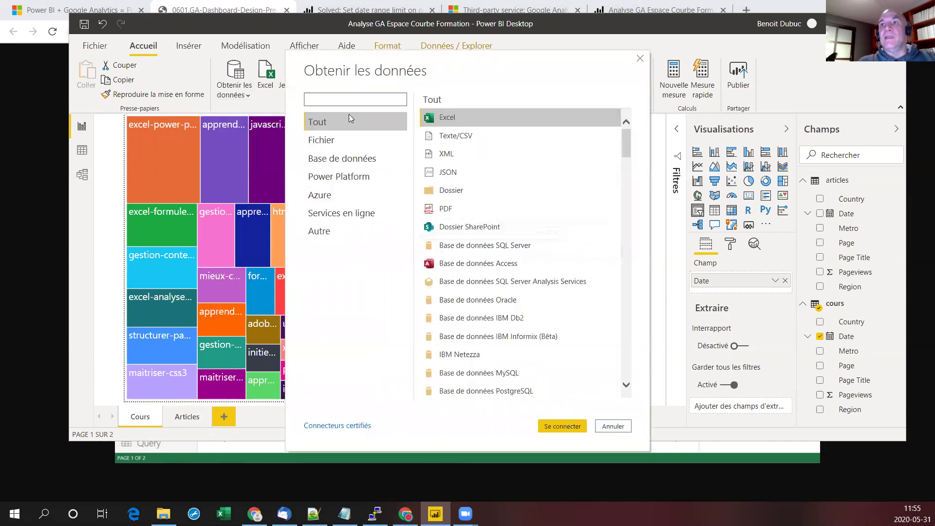
pyautogui.write('google')
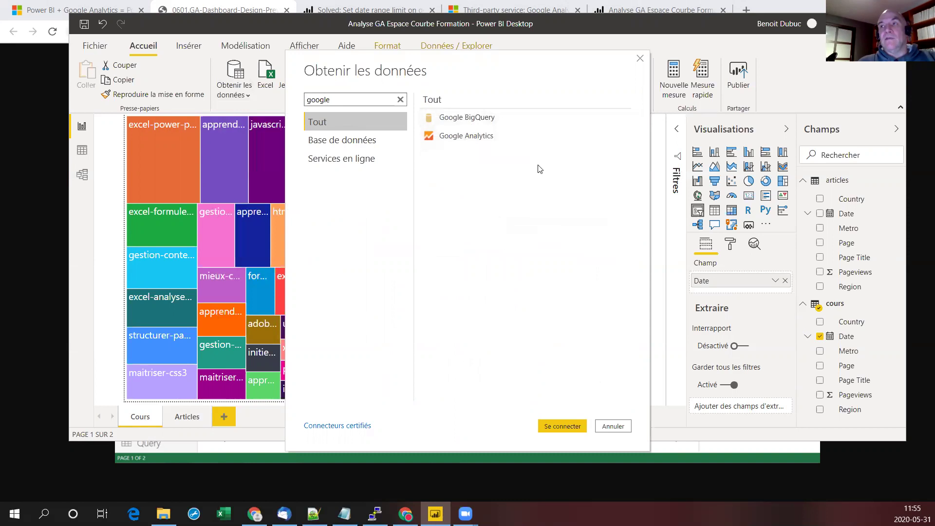
pyautogui.click(464, 140)
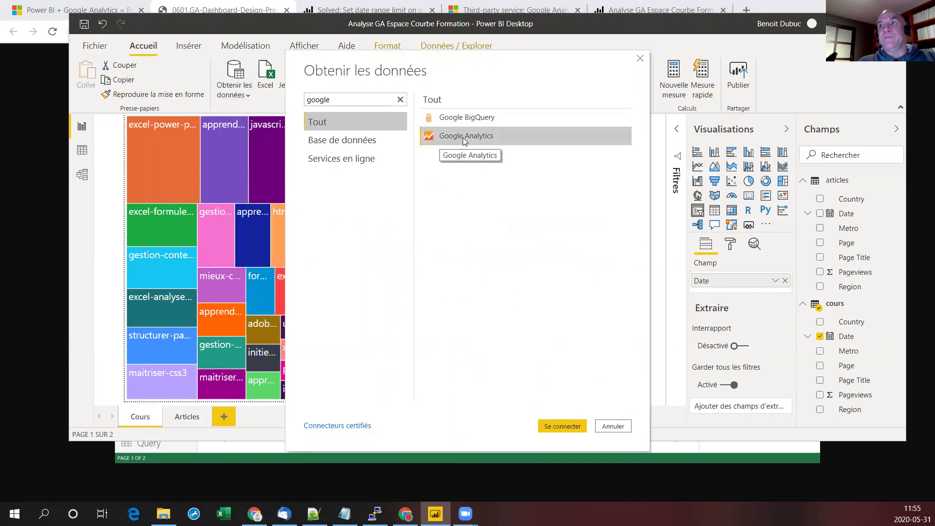
pyautogui.click(561, 424)
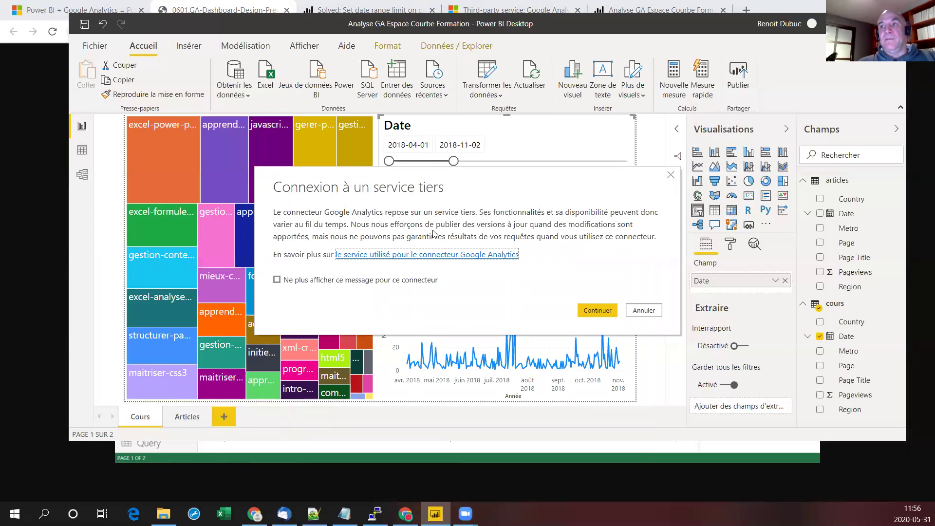
# - Open the documentation on the Google Analytics connector's service and read through to the Changes to the API section
pyautogui.click(402, 259)
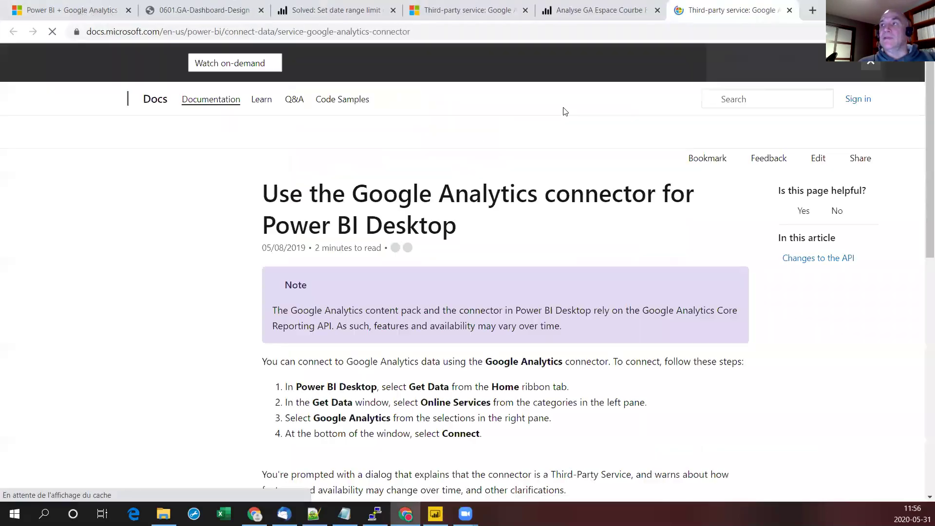
pyautogui.scroll(-5, 591, 226)
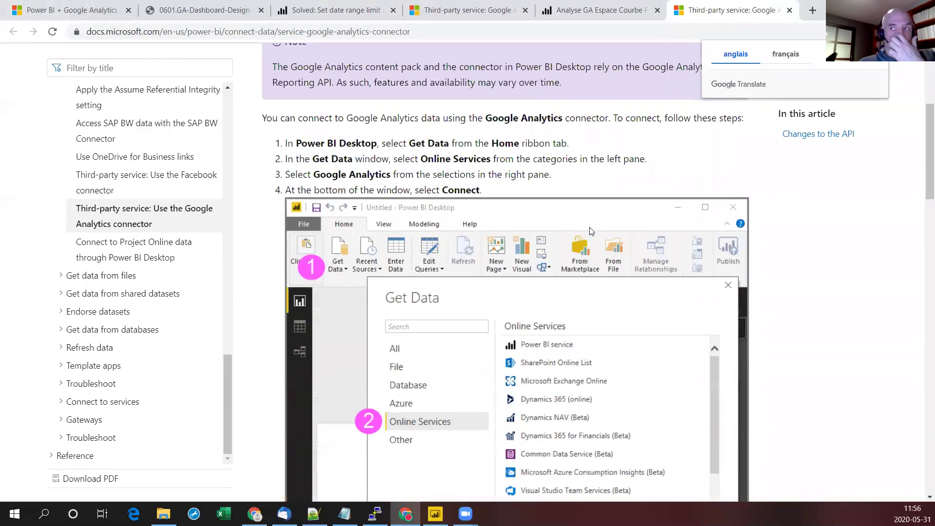
pyautogui.scroll(-4, 590, 232)
pyautogui.scroll(-11, 591, 231)
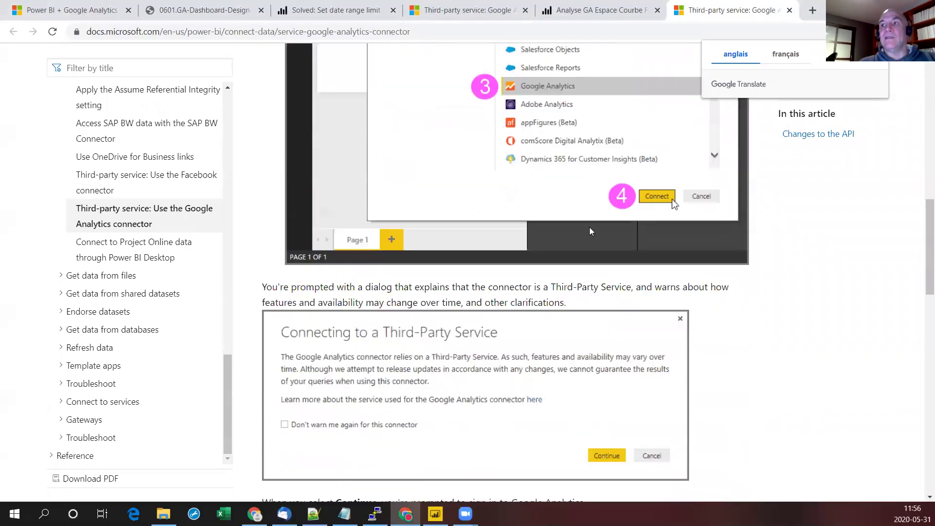
pyautogui.scroll(-14, 621, 236)
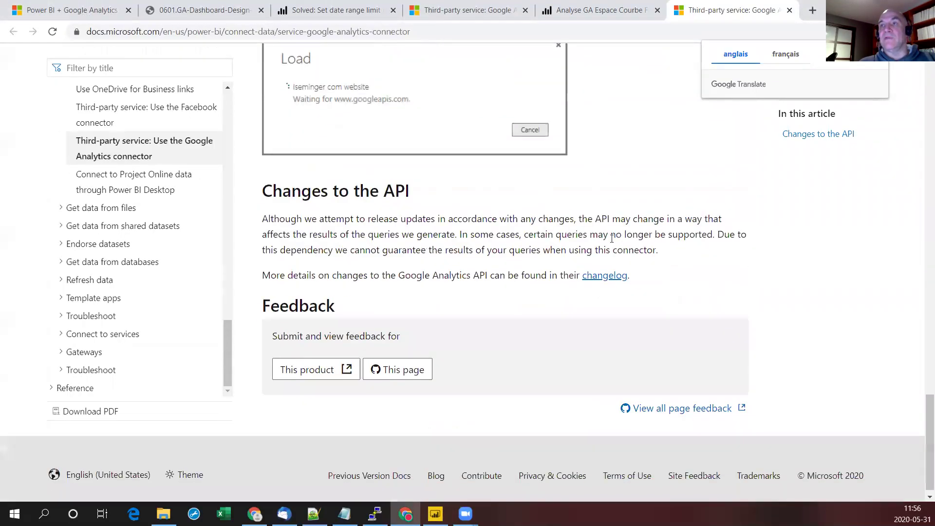
pyautogui.scroll(3, 612, 239)
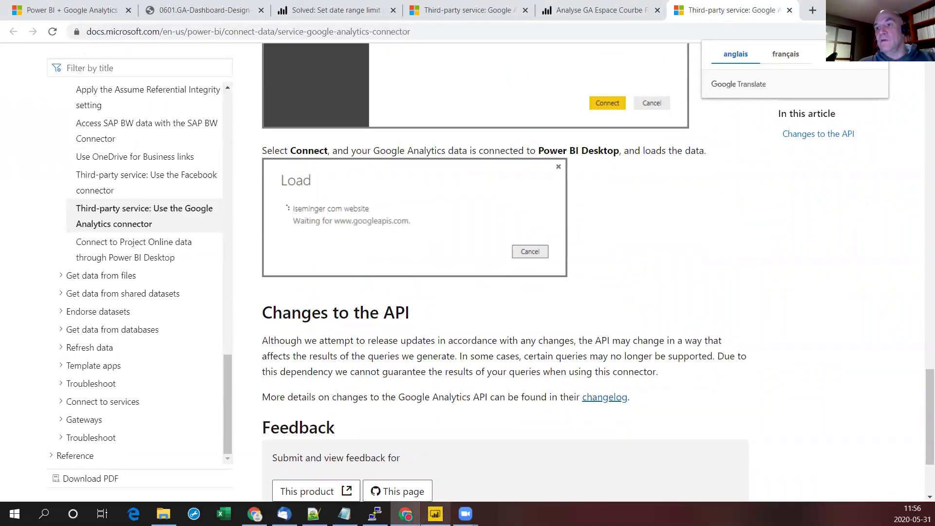
pyautogui.click(435, 514)
pyautogui.click(599, 312)
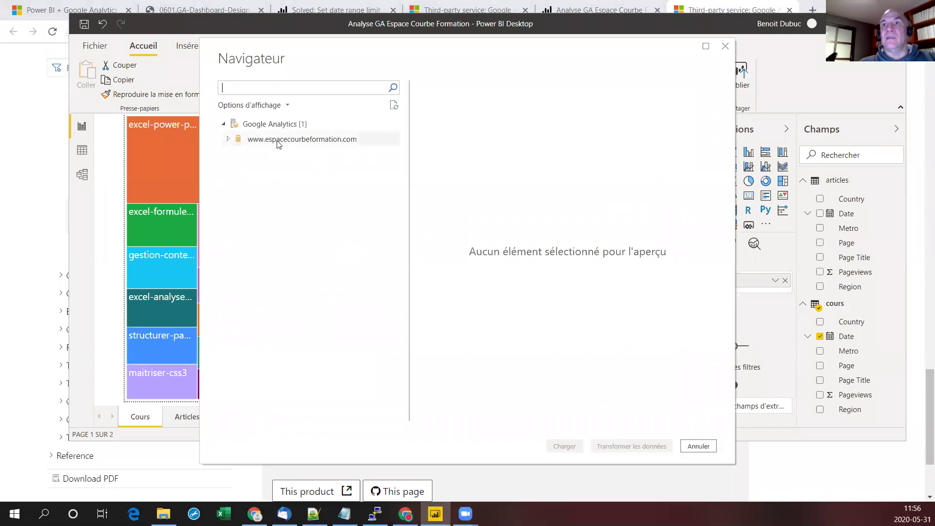
pyautogui.click(228, 139)
pyautogui.click(232, 154)
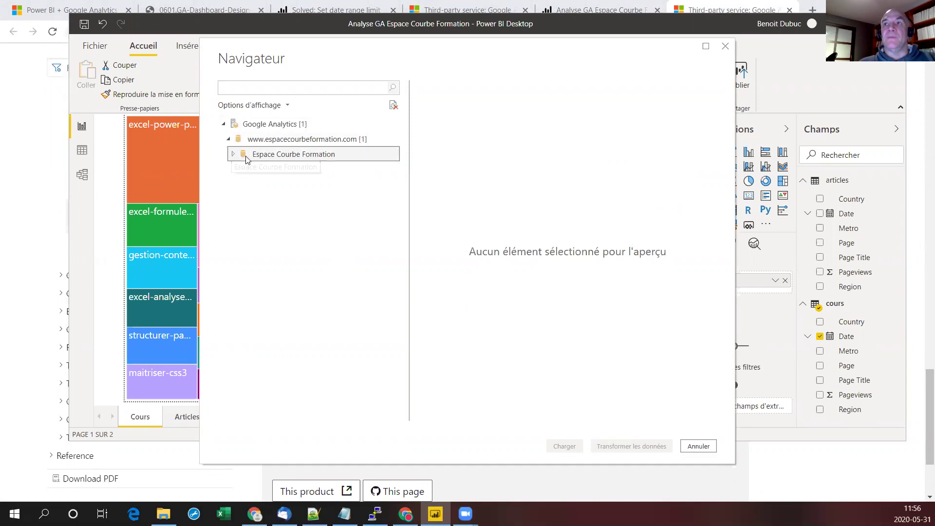
pyautogui.click(238, 170)
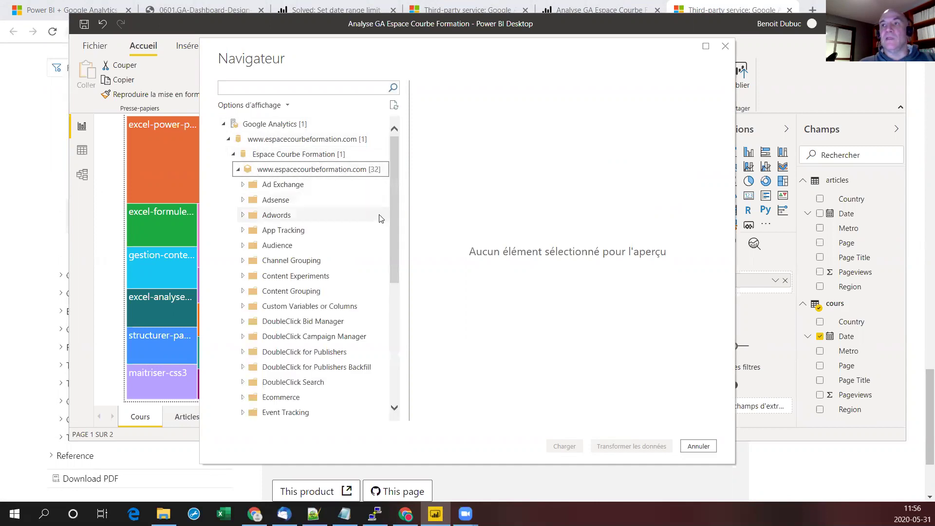
pyautogui.moveTo(389, 203); pyautogui.dragTo(391, 363)
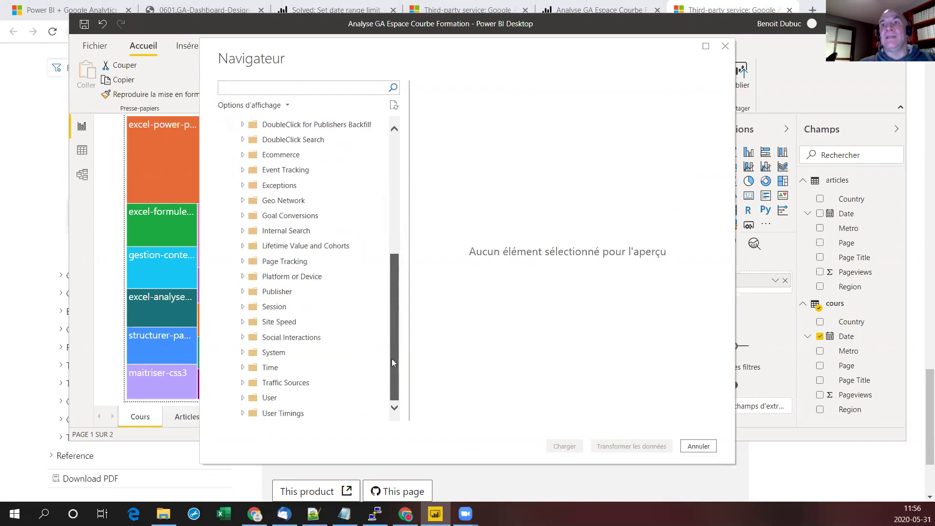
pyautogui.moveTo(394, 316); pyautogui.dragTo(392, 345)
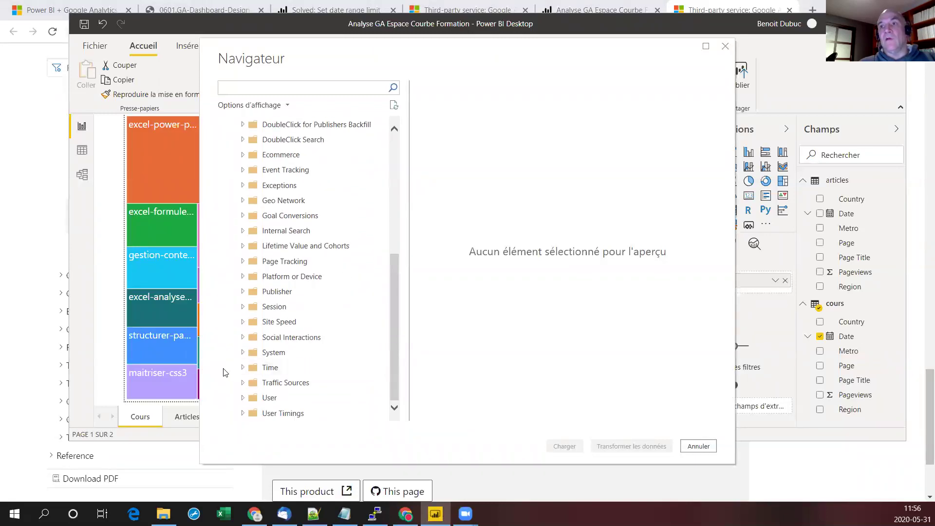
pyautogui.click(257, 369)
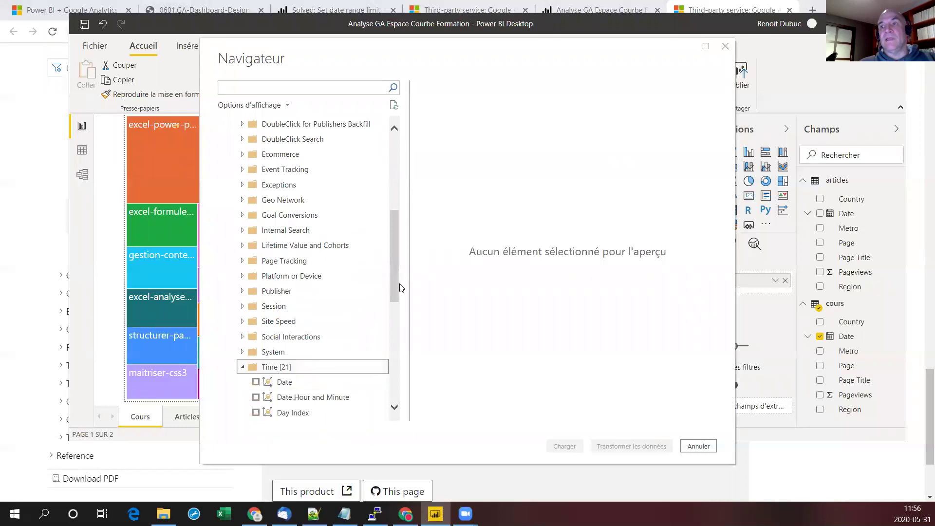
pyautogui.moveTo(393, 290); pyautogui.dragTo(391, 326)
pyautogui.click(366, 226)
pyautogui.moveTo(398, 297); pyautogui.dragTo(398, 271)
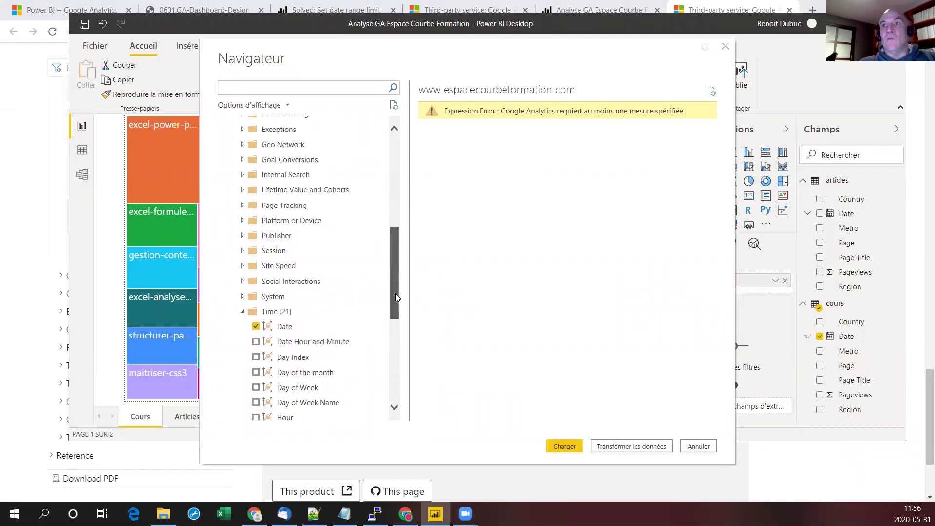
pyautogui.moveTo(395, 293); pyautogui.dragTo(395, 289)
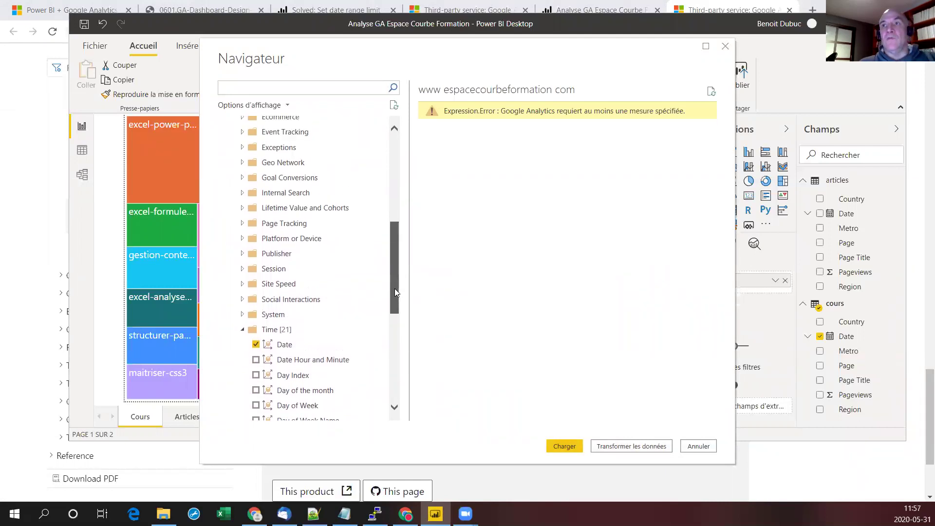
# - Expand the Page Tracking folder and select the Pageviews measure with the Page and Page Title dimensions
pyautogui.click(244, 225)
pyautogui.moveTo(395, 234); pyautogui.dragTo(394, 261)
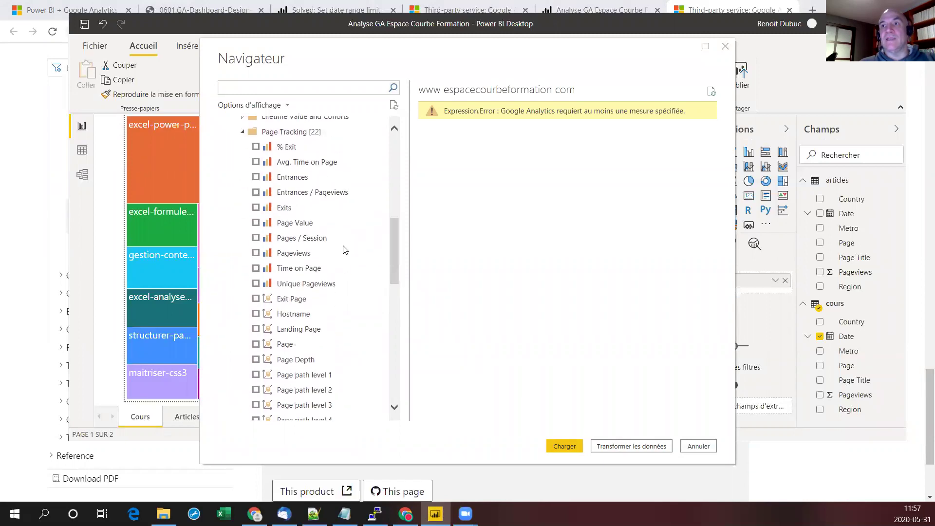
pyautogui.click(255, 252)
pyautogui.moveTo(394, 249); pyautogui.dragTo(389, 281)
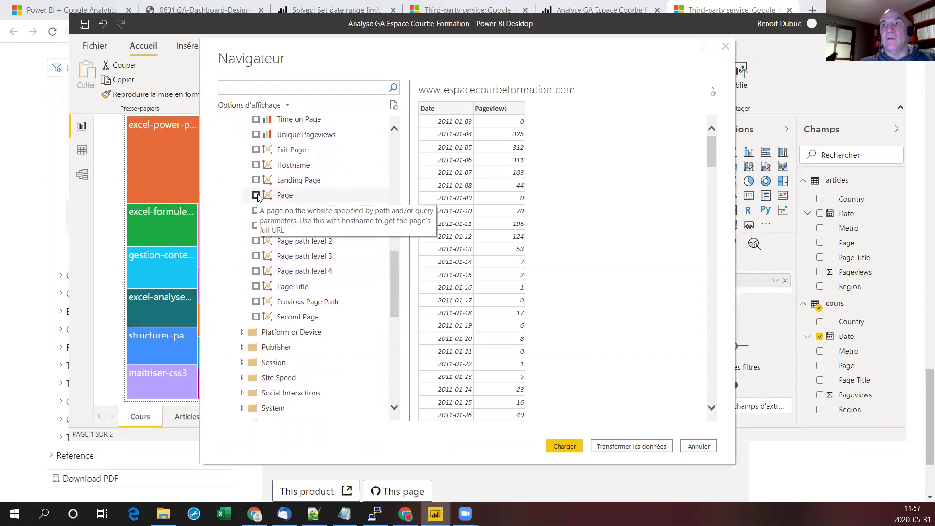
pyautogui.click(255, 195)
pyautogui.click(255, 286)
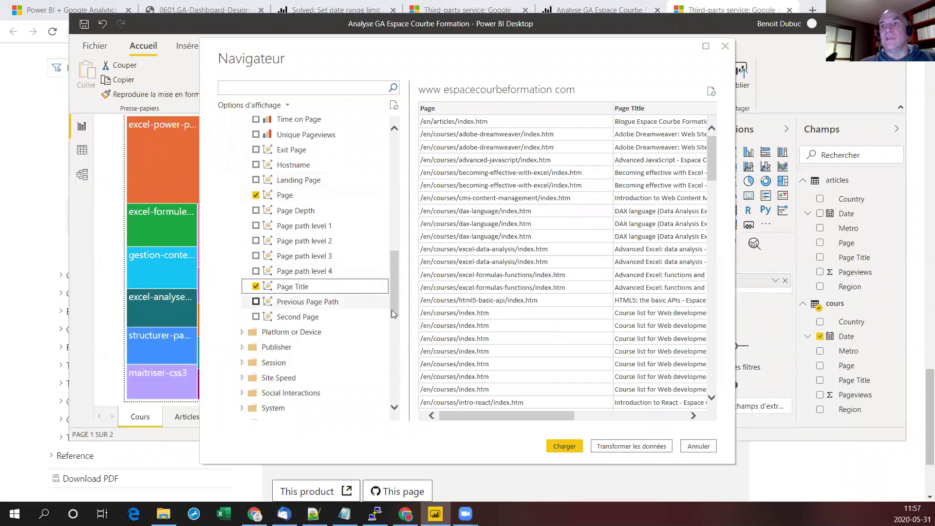
# - Expand the Geo Network folder and select the City, Country, Metro and Region dimensions
pyautogui.moveTo(394, 313); pyautogui.dragTo(397, 250)
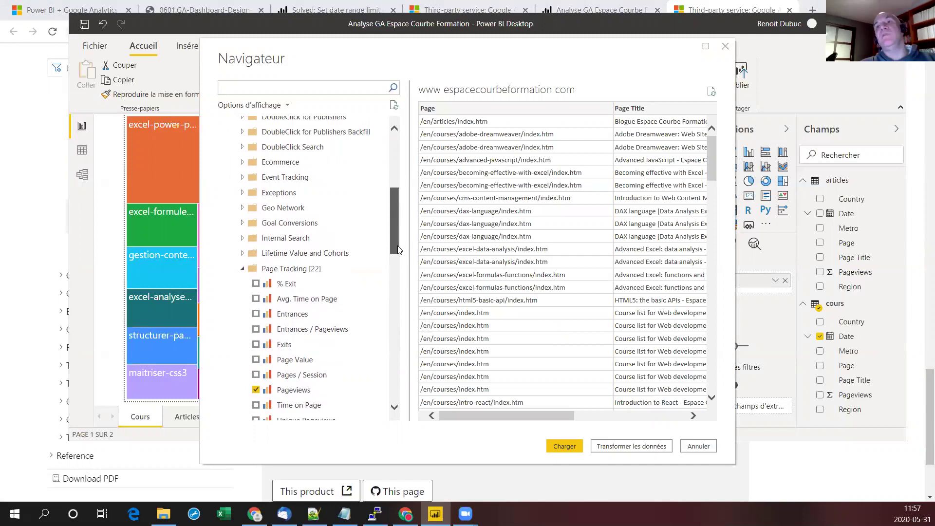
pyautogui.click(242, 207)
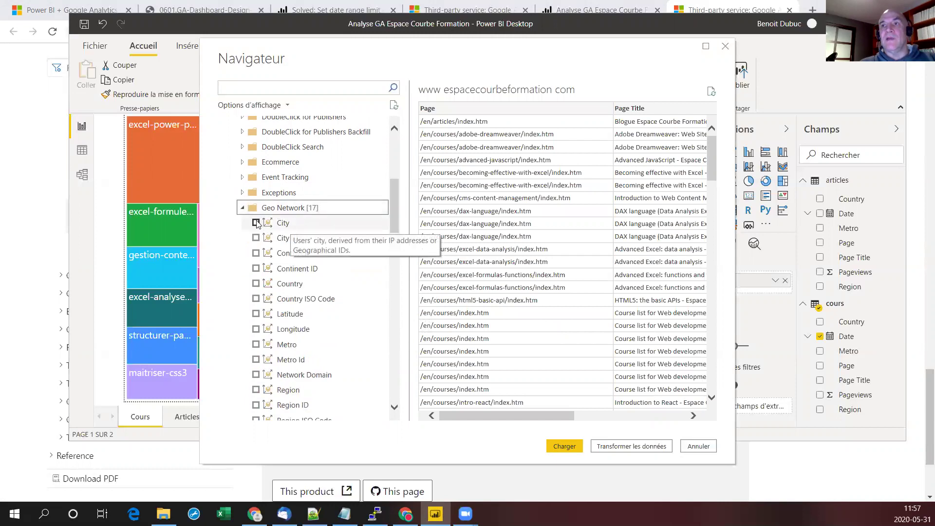
pyautogui.click(256, 222)
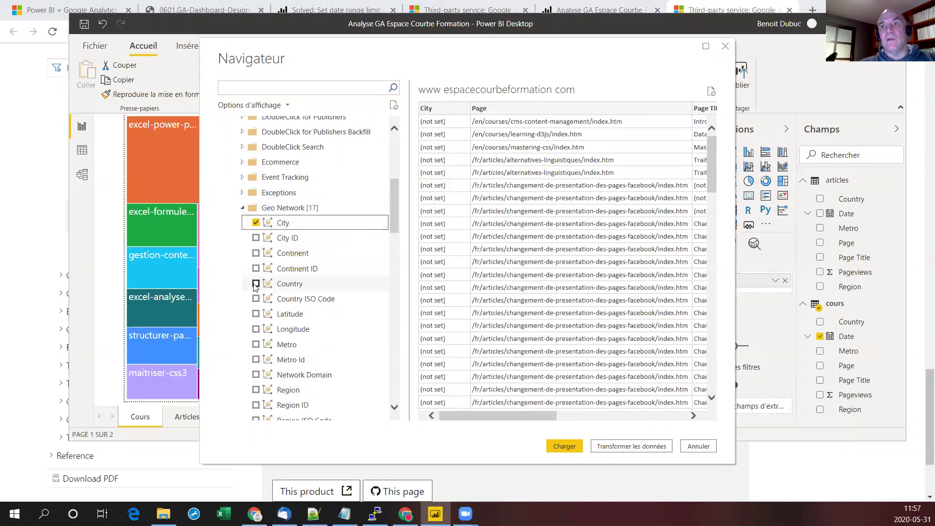
pyautogui.click(255, 283)
pyautogui.moveTo(393, 223); pyautogui.dragTo(390, 240)
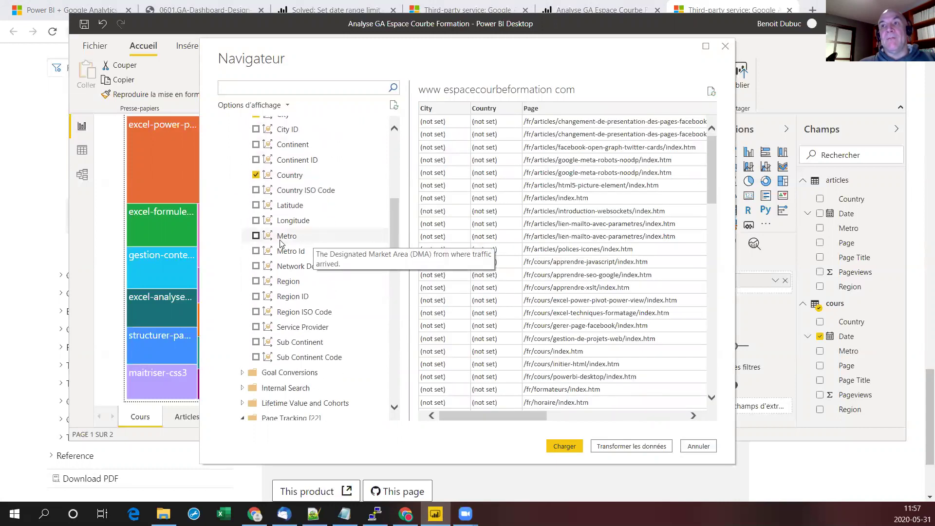
pyautogui.click(256, 236)
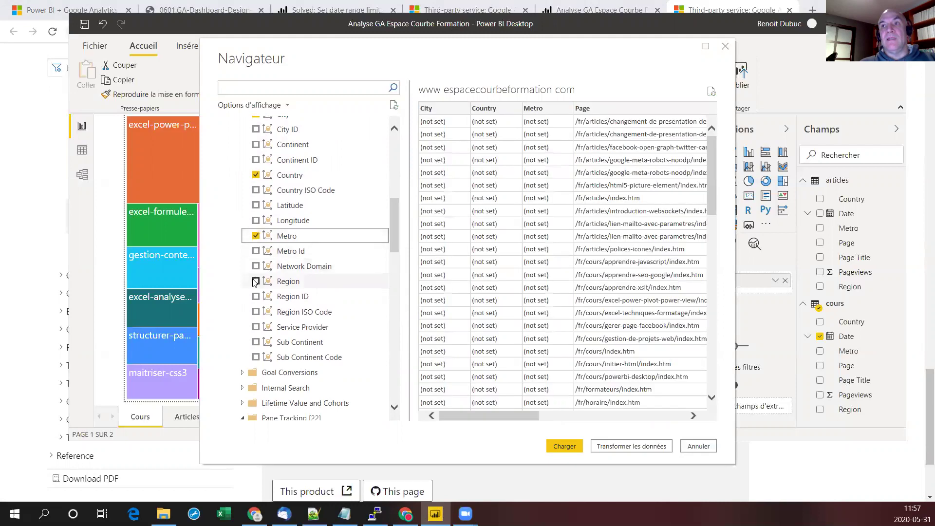
pyautogui.click(256, 281)
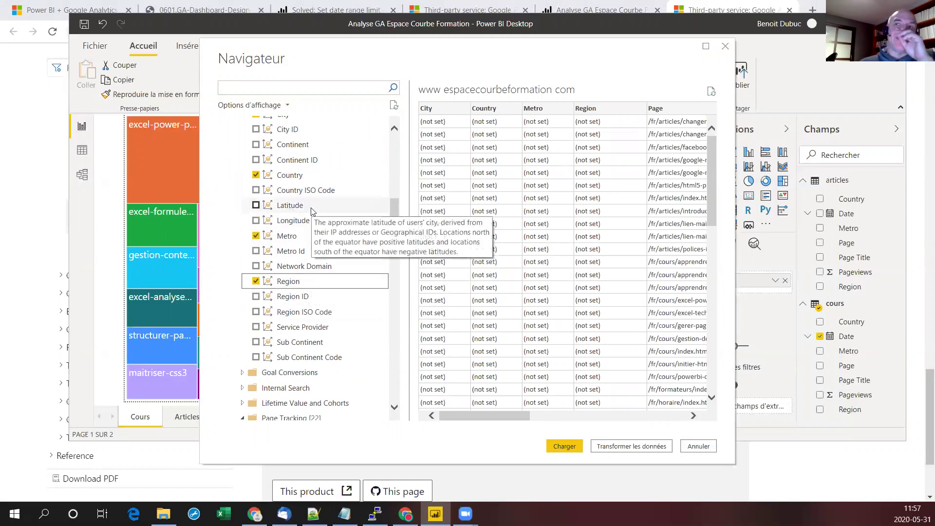
# - Try adding the Country ISO Code dimension to the selection, and deselect it again
pyautogui.click(255, 190)
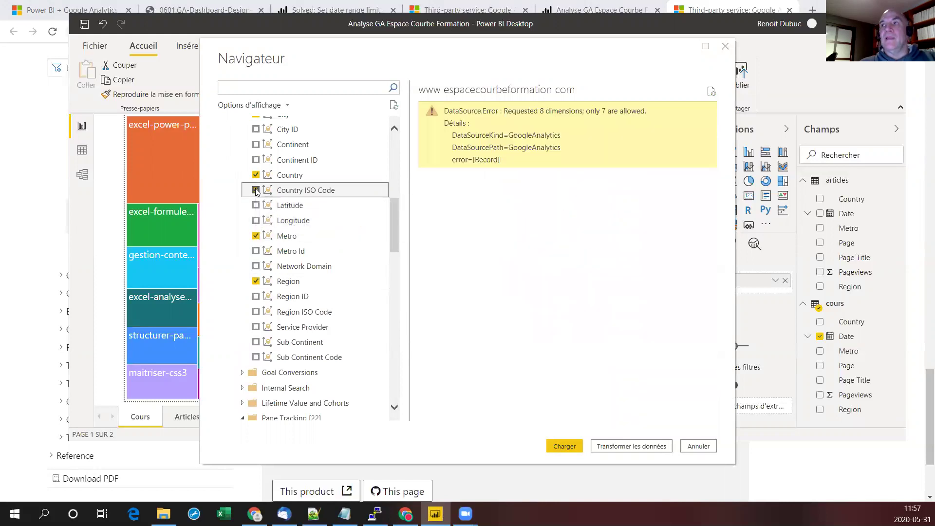
pyautogui.click(256, 190)
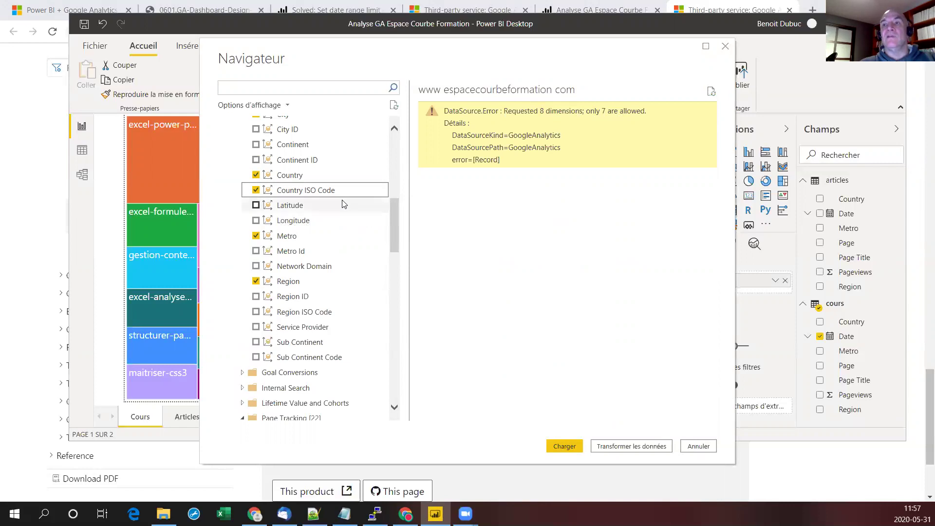
pyautogui.click(253, 190)
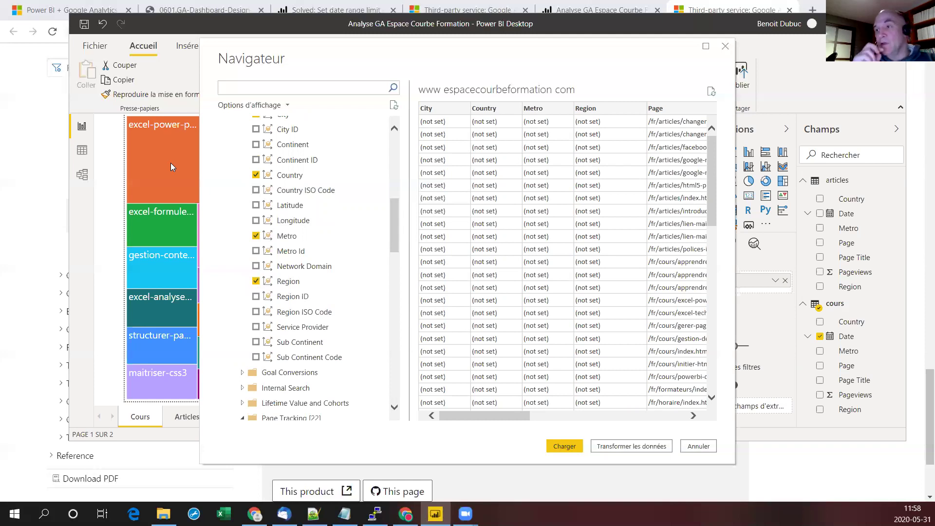
# - Open the selected Google Analytics data in the Power Query Editor and compare it with the applied steps of the articles and cours queries
pyautogui.hotkey('alt', 'Tab')
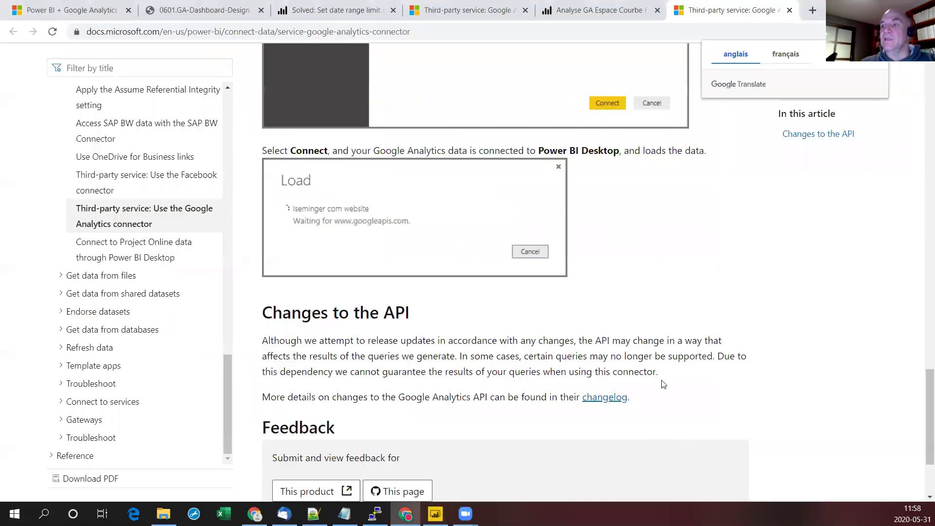
pyautogui.hotkey('alt', 'Tab')
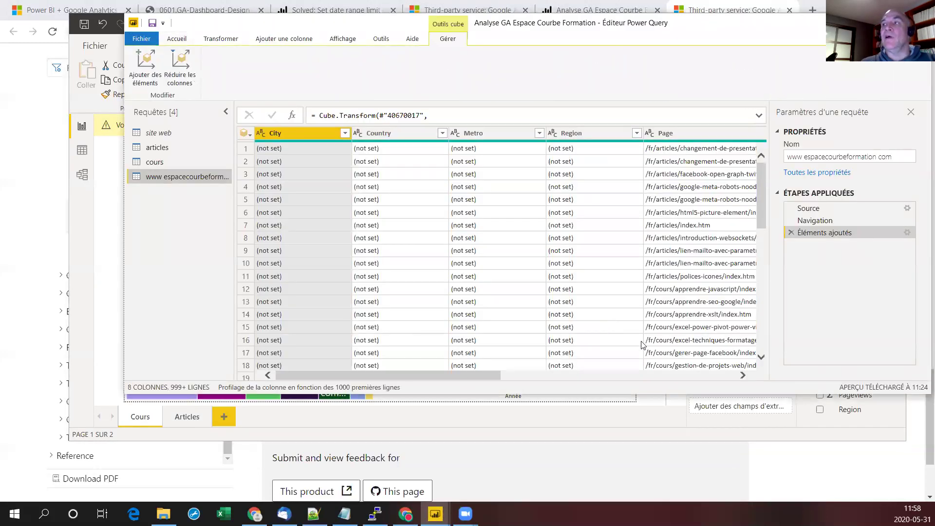
pyautogui.click(164, 151)
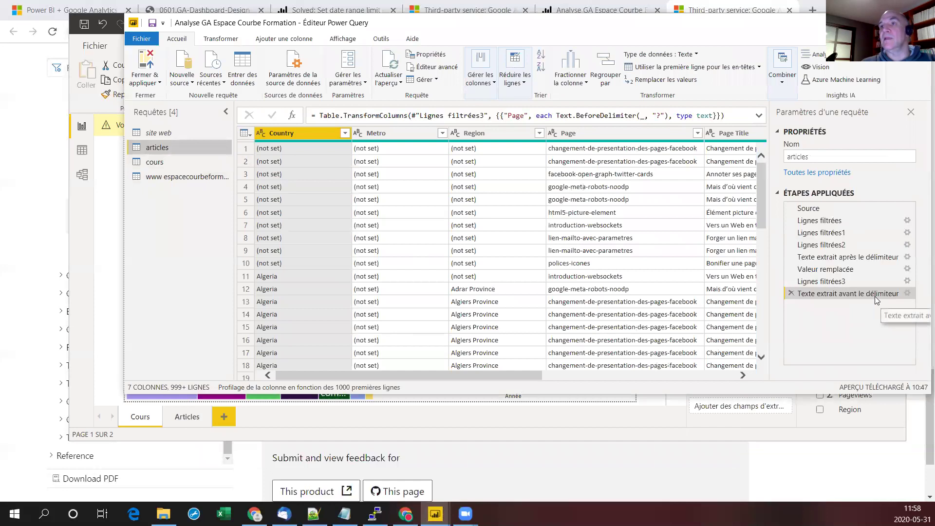
pyautogui.click(147, 164)
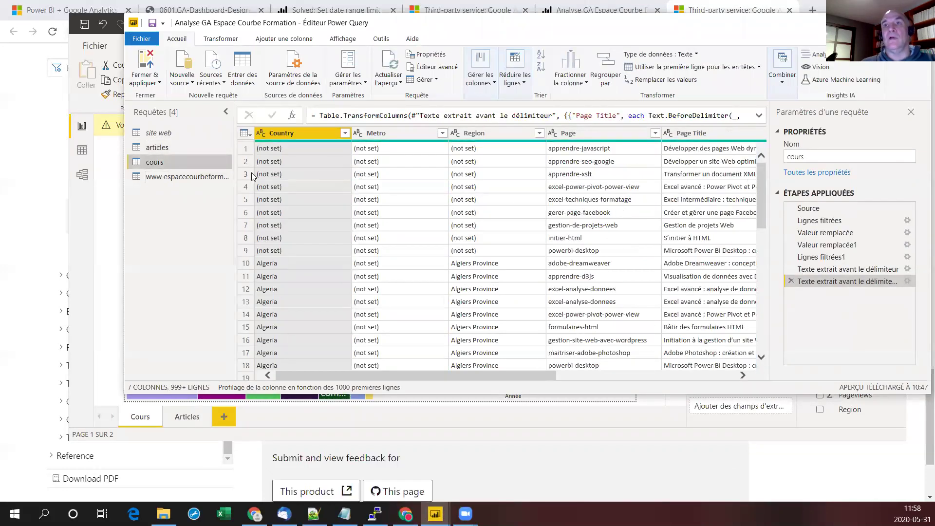
pyautogui.click(184, 178)
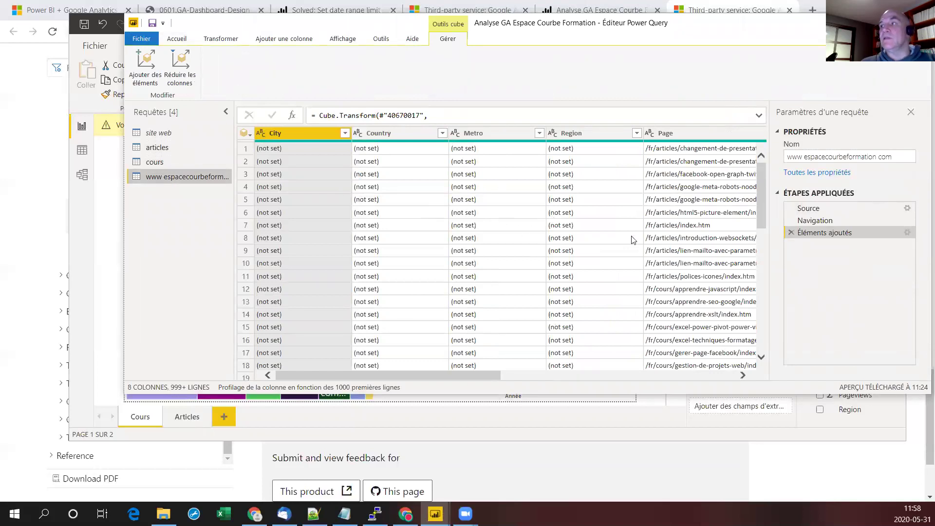
# - Close the Power Query Editor and apply the query changes to the report
pyautogui.click(136, 39)
pyautogui.click(142, 59)
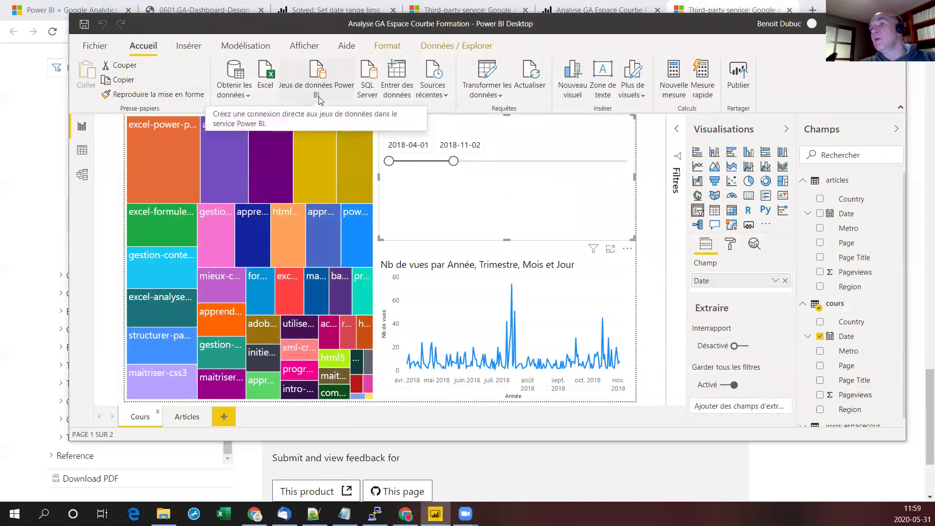
# - Add a new report page and place a map visual on it, enlarged to fill the whole page
pyautogui.click(224, 417)
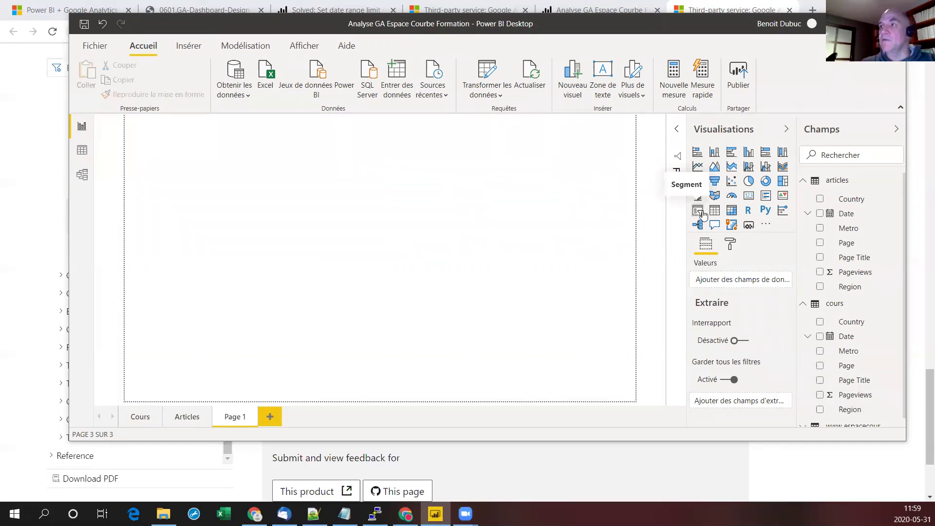
pyautogui.click(698, 195)
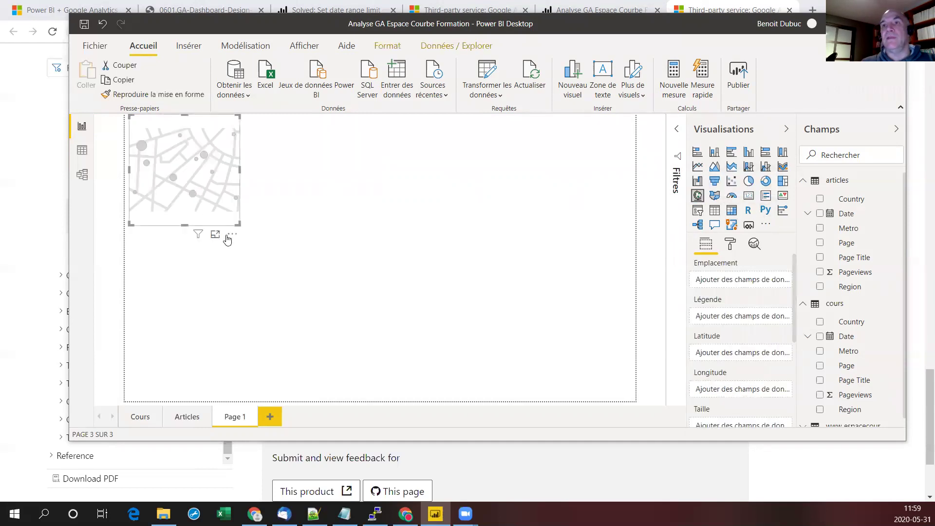
pyautogui.moveTo(239, 225); pyautogui.dragTo(631, 401)
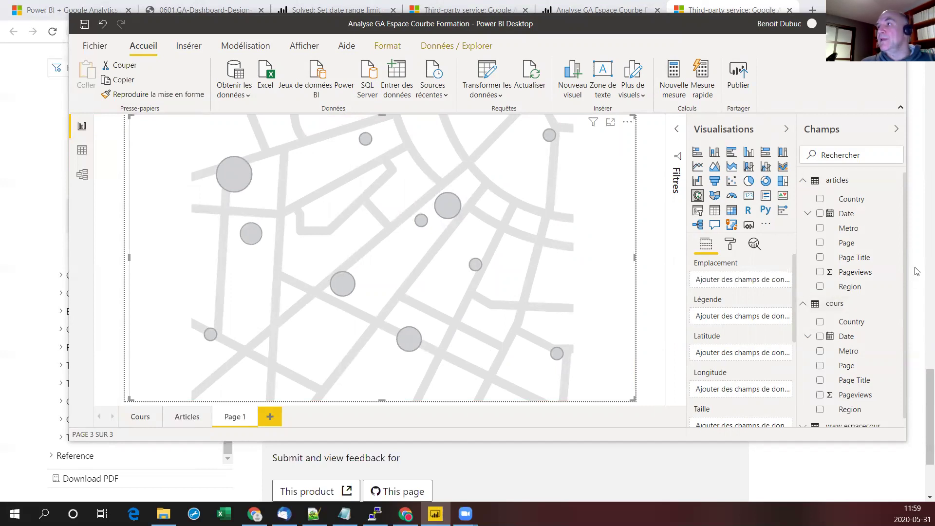
# - Use City from the www espacecourbeformation table as the map's location and Pageviews as its bubble size
pyautogui.scroll(-1, 864, 272)
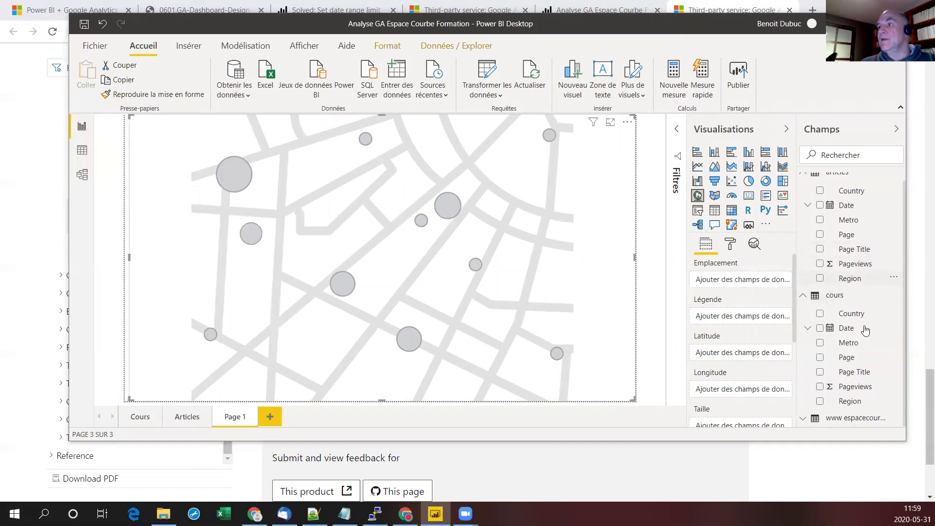
pyautogui.click(811, 415)
pyautogui.scroll(-3, 877, 357)
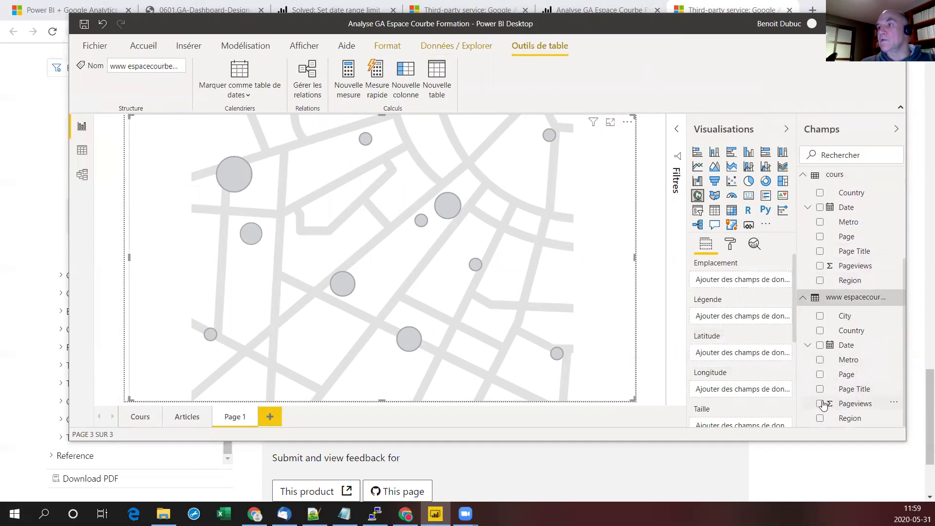
pyautogui.click(820, 316)
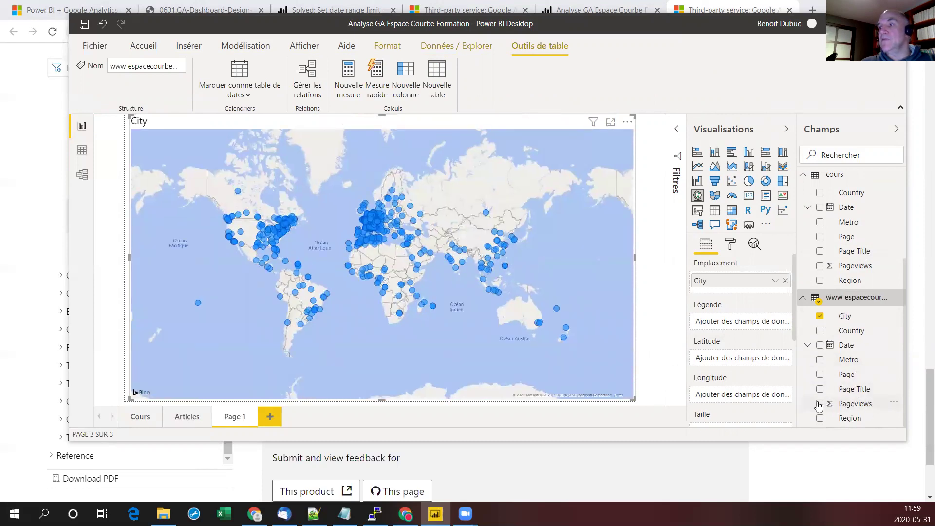
pyautogui.moveTo(819, 405); pyautogui.dragTo(744, 428)
pyautogui.scroll(-3, 773, 327)
pyautogui.scroll(-2, 774, 327)
pyautogui.scroll(3, 774, 328)
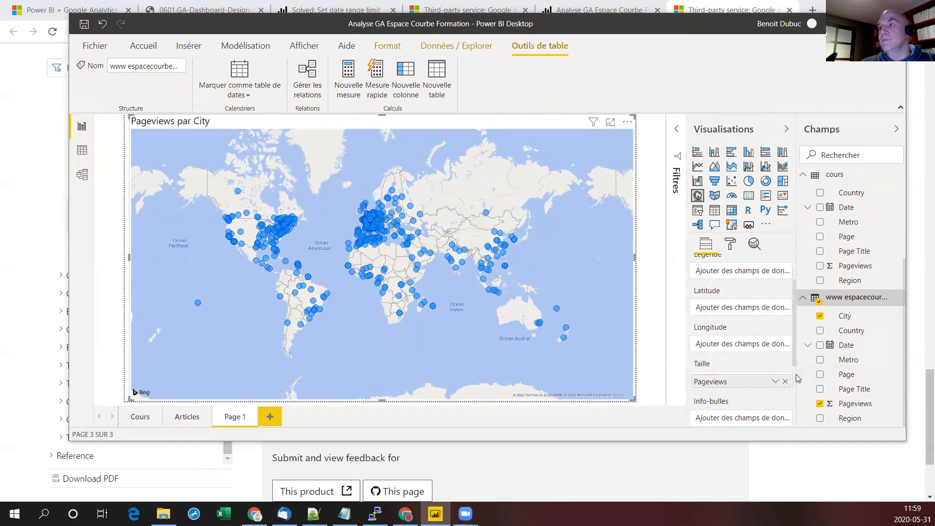
# - Examine the pageviews by city on the map, first around France and western Europe, and in detail around Montreal and Quebec
pyautogui.moveTo(391, 234)
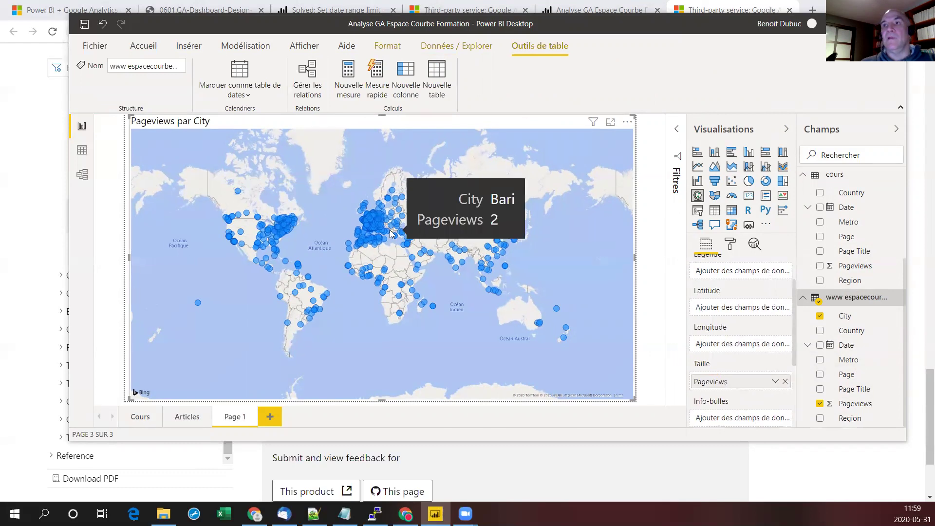
pyautogui.scroll(3, 287, 216)
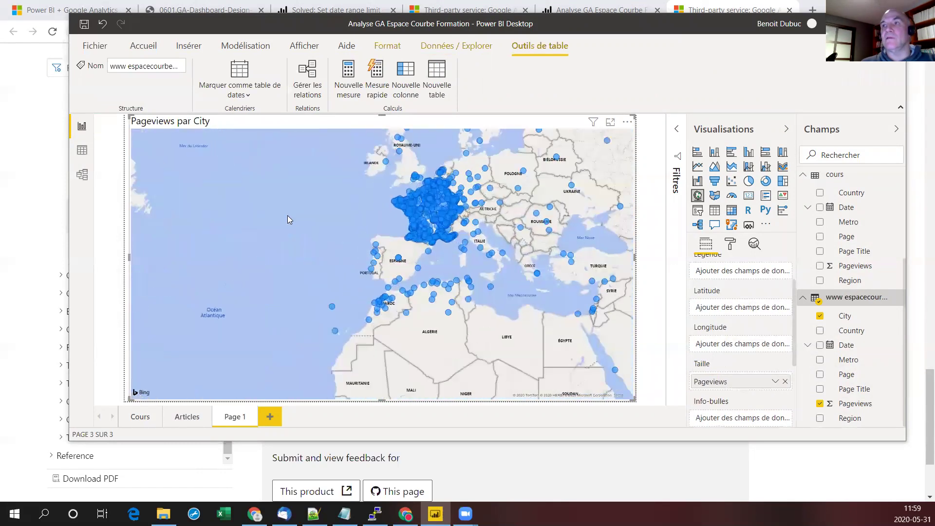
pyautogui.scroll(2, 491, 230)
pyautogui.scroll(-1, 451, 213)
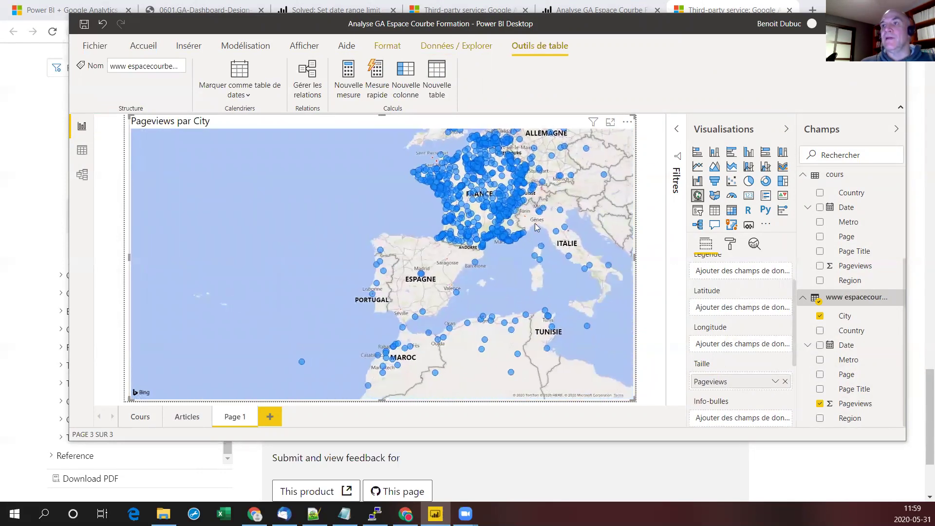
pyautogui.moveTo(581, 201); pyautogui.dragTo(558, 244)
pyautogui.moveTo(295, 237); pyautogui.dragTo(605, 264)
pyautogui.moveTo(354, 242); pyautogui.dragTo(607, 240)
pyautogui.moveTo(379, 305); pyautogui.dragTo(490, 269)
pyautogui.scroll(5, 409, 269)
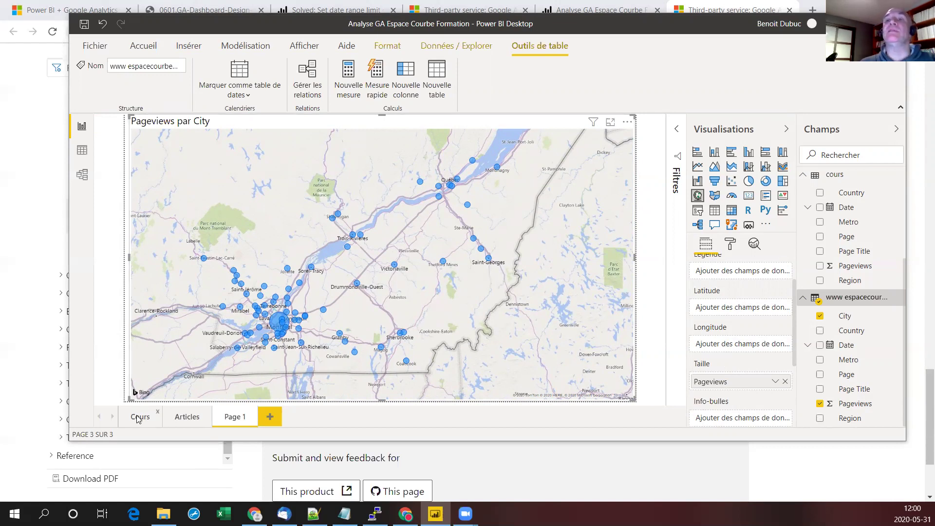
# - Review the Articles page and its articles fields, collapsing the cours table in the field list
pyautogui.click(189, 417)
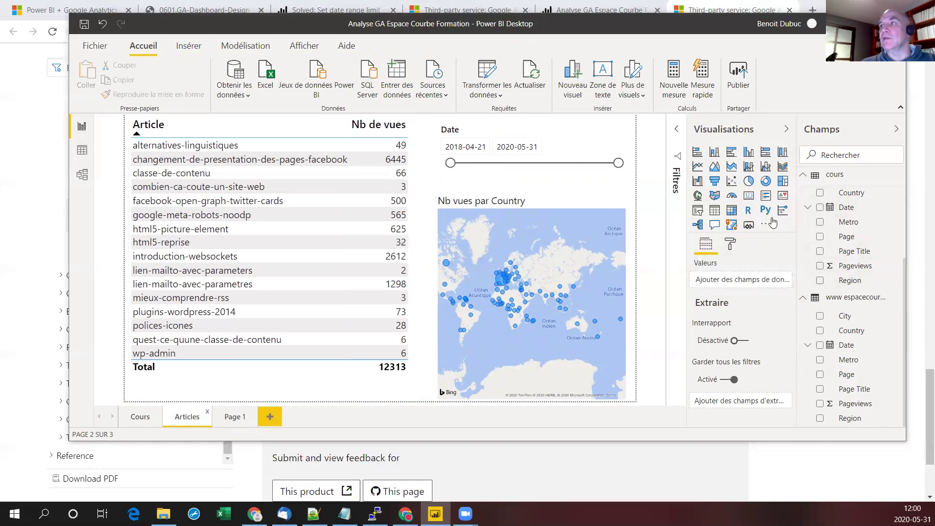
pyautogui.click(803, 179)
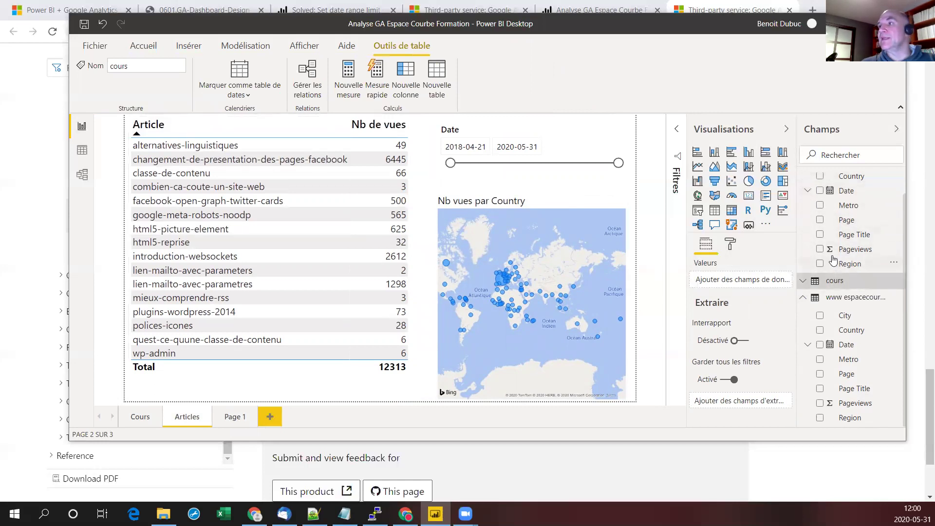
pyautogui.scroll(1, 820, 226)
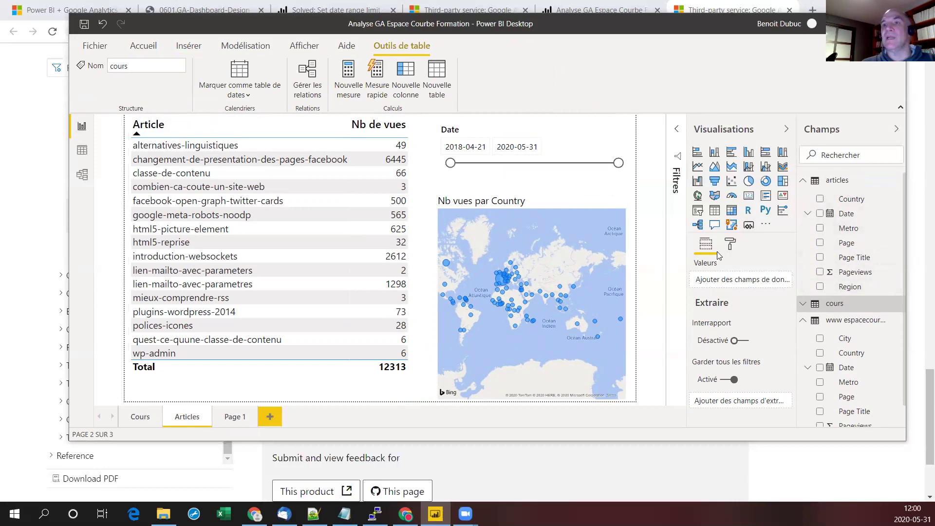
# - Return to the Page 1 map and open the www espacecourbeformation query in the Power Query Editor
pyautogui.click(243, 422)
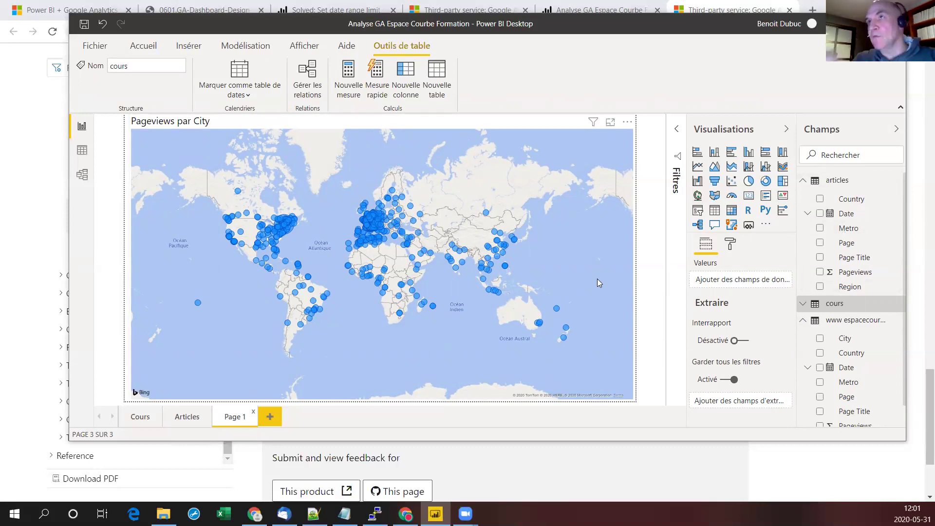
pyautogui.click(143, 46)
pyautogui.click(487, 73)
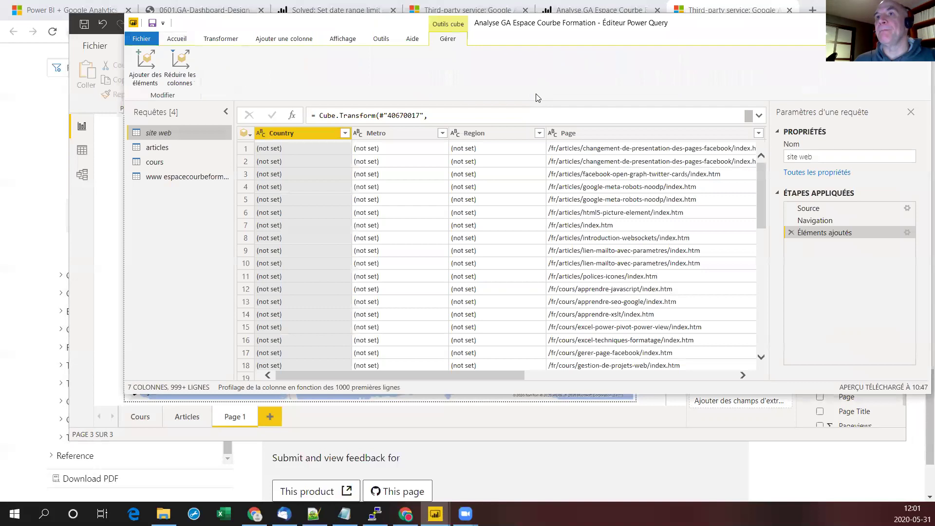
pyautogui.click(152, 179)
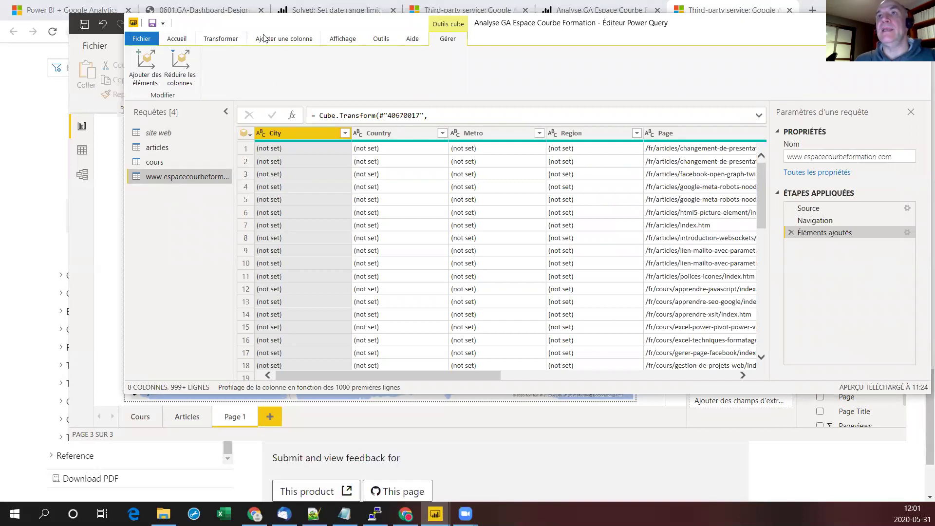
# - Copy the Éléments ajoutés Cube.Transform block, including the ga:city column, from the www espacecourbeformation query's code in the advanced editor
pyautogui.click(341, 39)
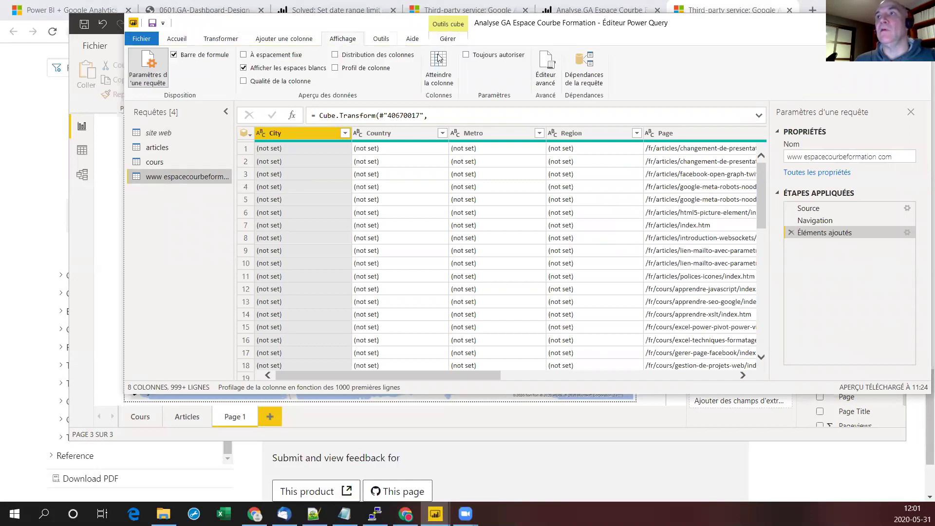
pyautogui.click(546, 66)
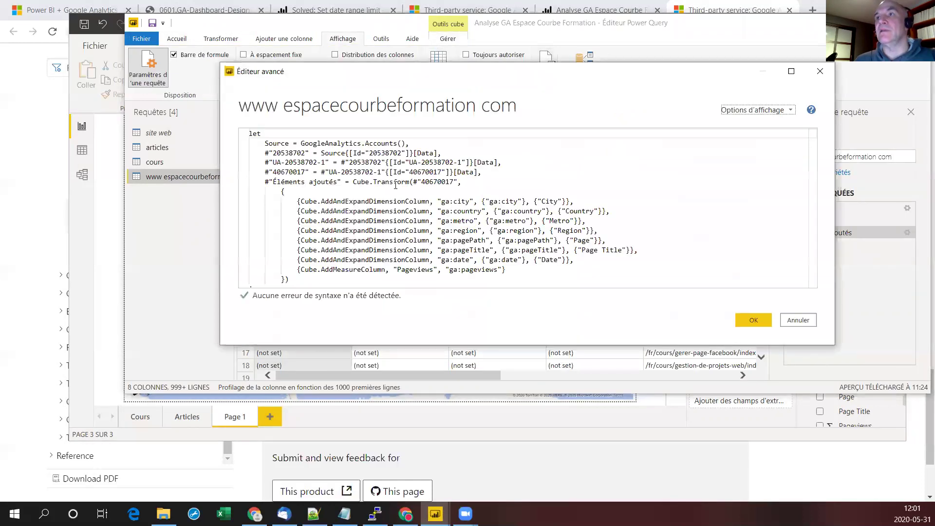
pyautogui.scroll(-2, 425, 221)
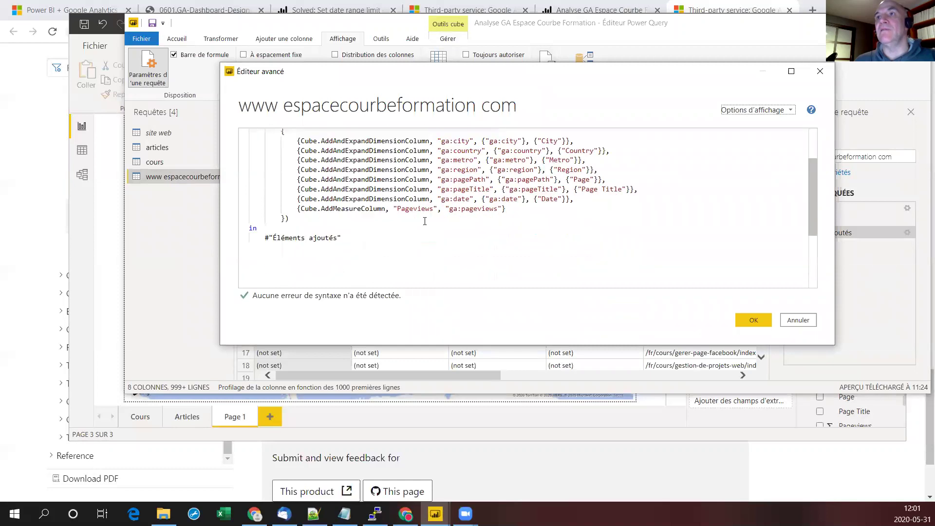
pyautogui.scroll(1, 425, 221)
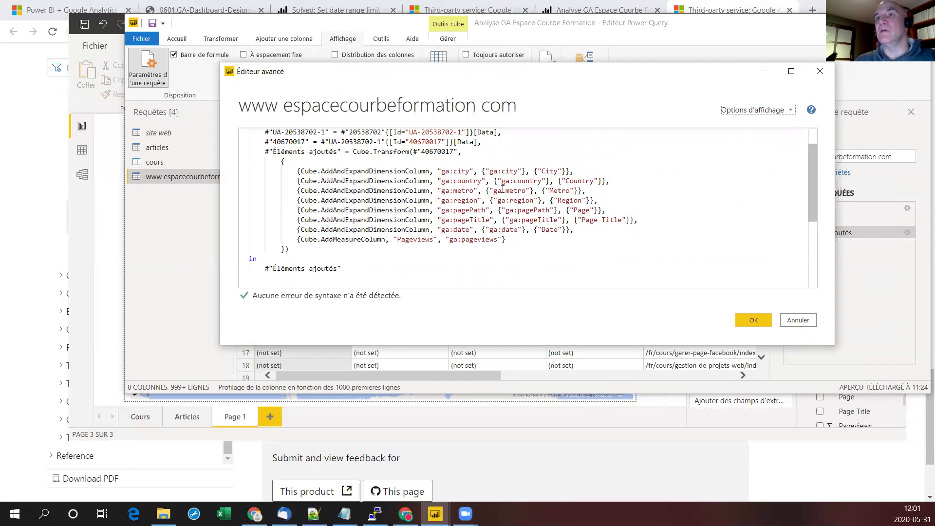
pyautogui.moveTo(256, 151); pyautogui.dragTo(316, 249)
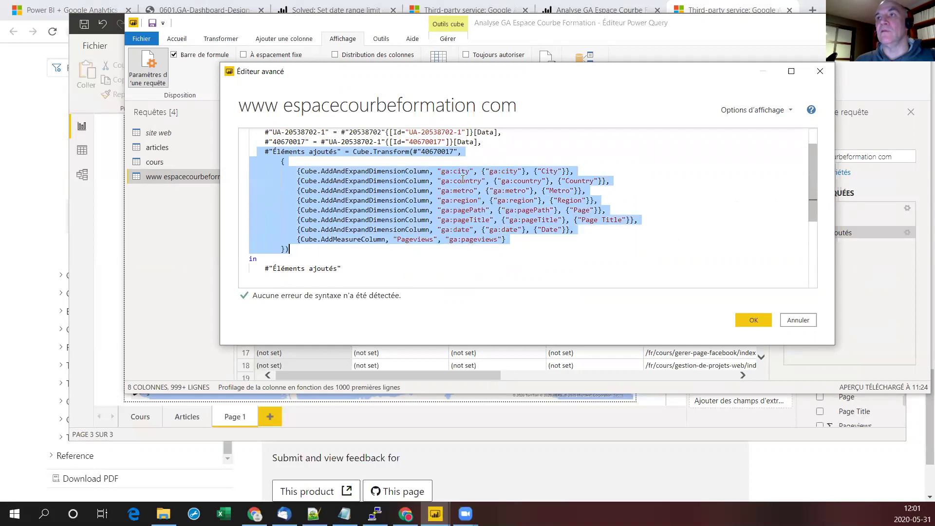
pyautogui.rightClick(363, 188)
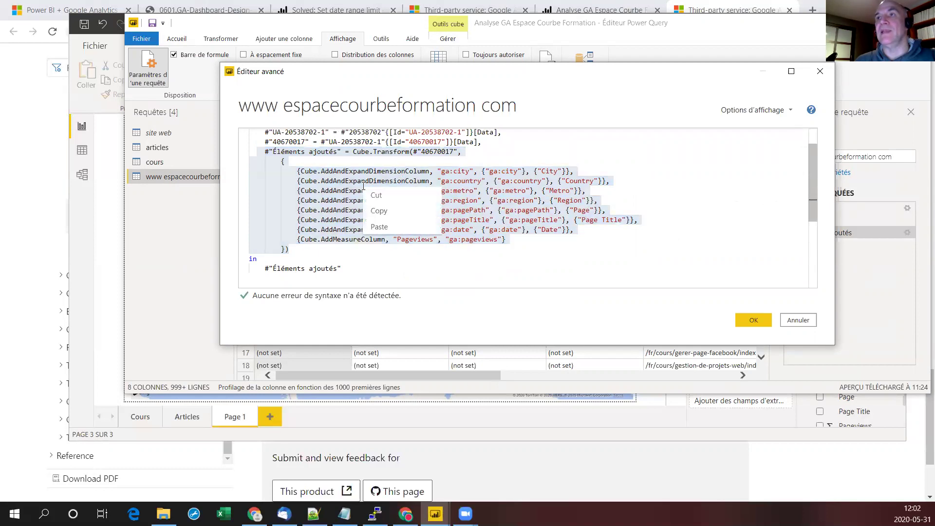
pyautogui.press('Escape')
pyautogui.click(326, 182)
pyautogui.moveTo(261, 151); pyautogui.dragTo(314, 244)
pyautogui.hotkey('ctrl', 'c')
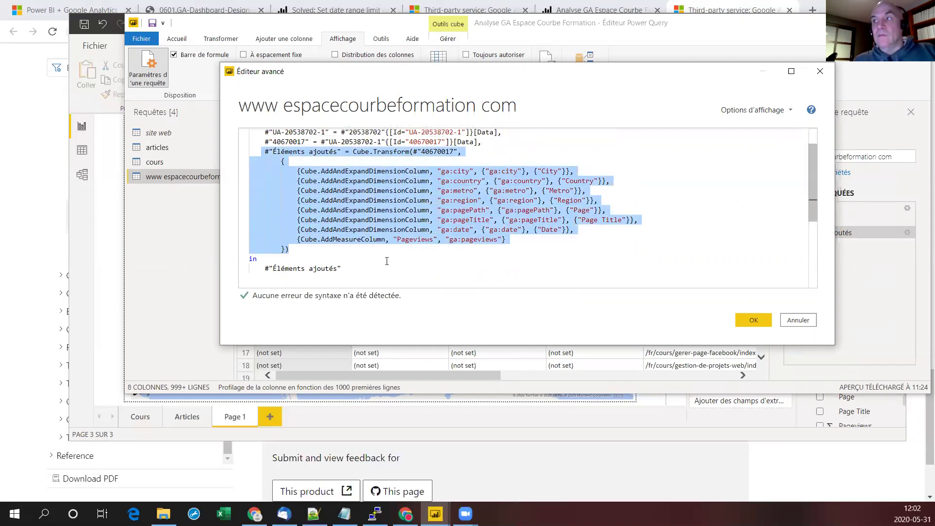
pyautogui.click(753, 320)
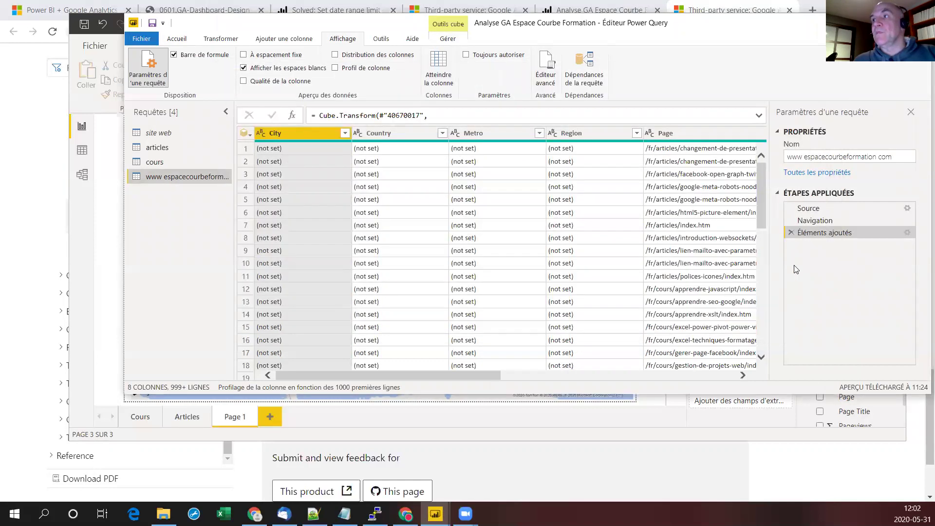
# - Replace the Éléments ajoutés block in the site web query's advanced code with the copied block that adds the City column
pyautogui.click(168, 133)
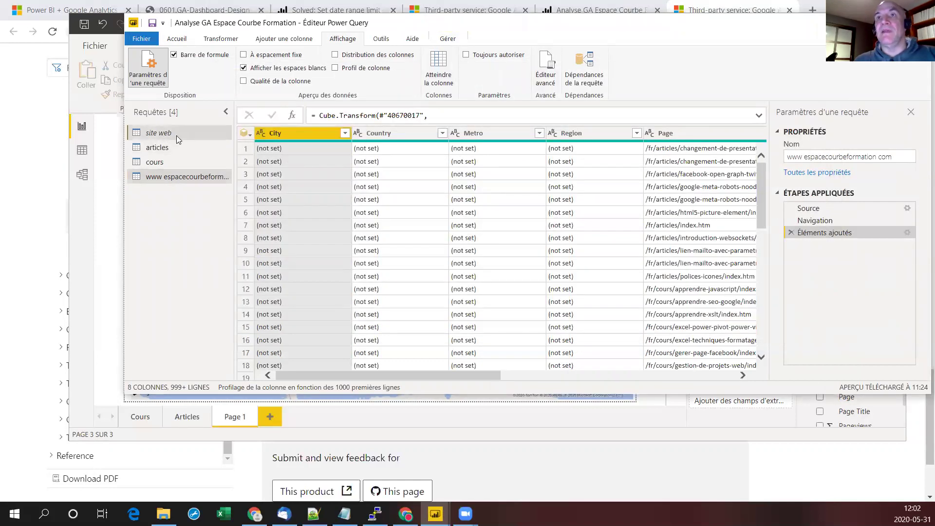
pyautogui.click(343, 39)
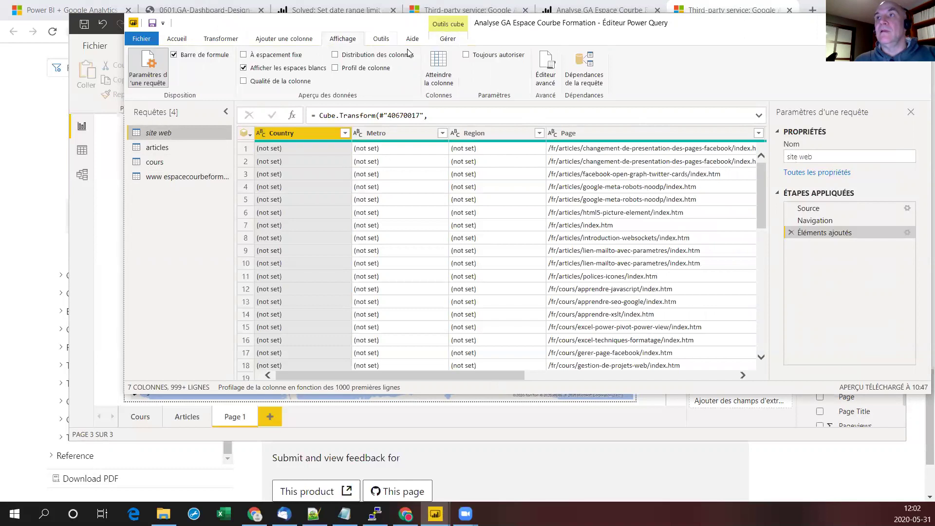
pyautogui.click(545, 69)
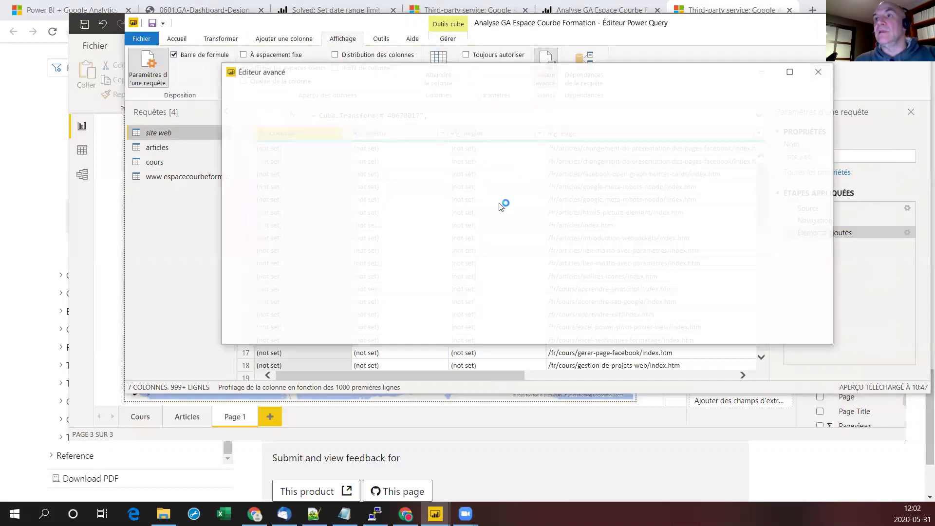
pyautogui.scroll(1, 456, 218)
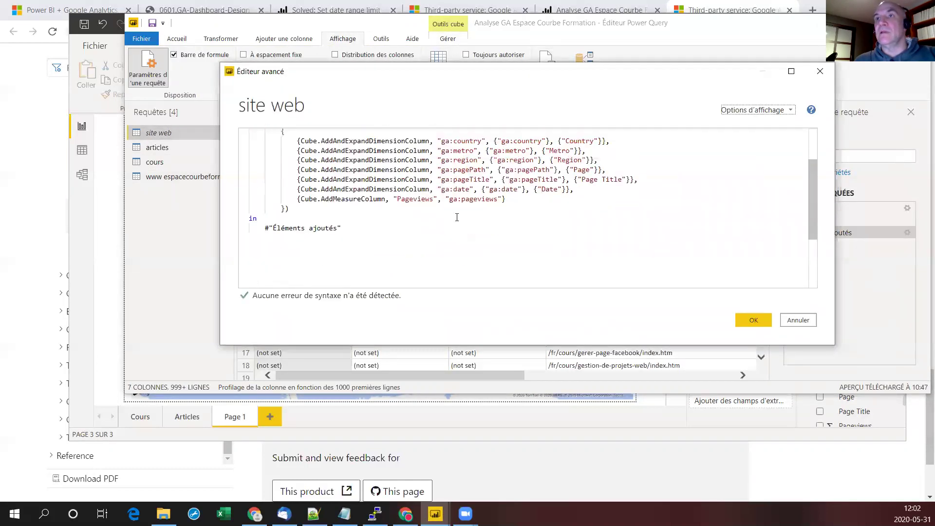
pyautogui.scroll(1, 457, 217)
pyautogui.moveTo(260, 147); pyautogui.dragTo(343, 241)
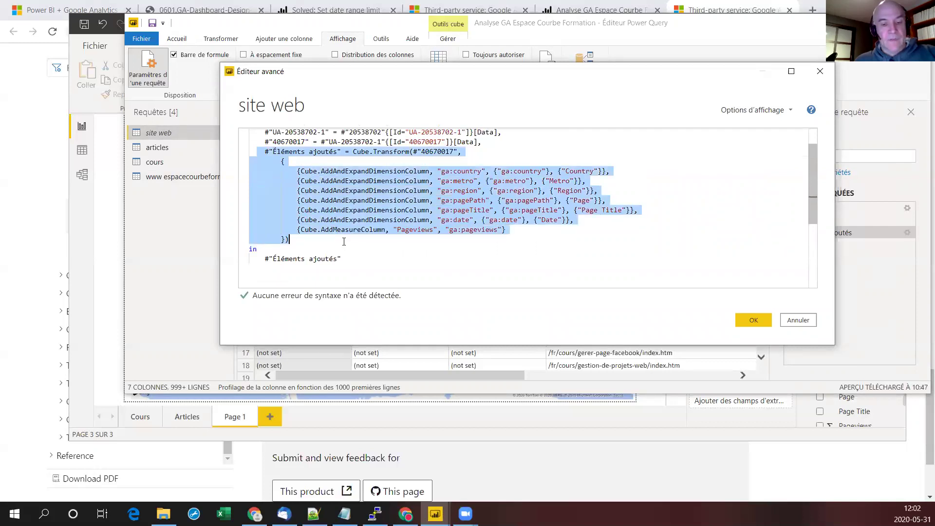
pyautogui.hotkey('ctrl', 'v')
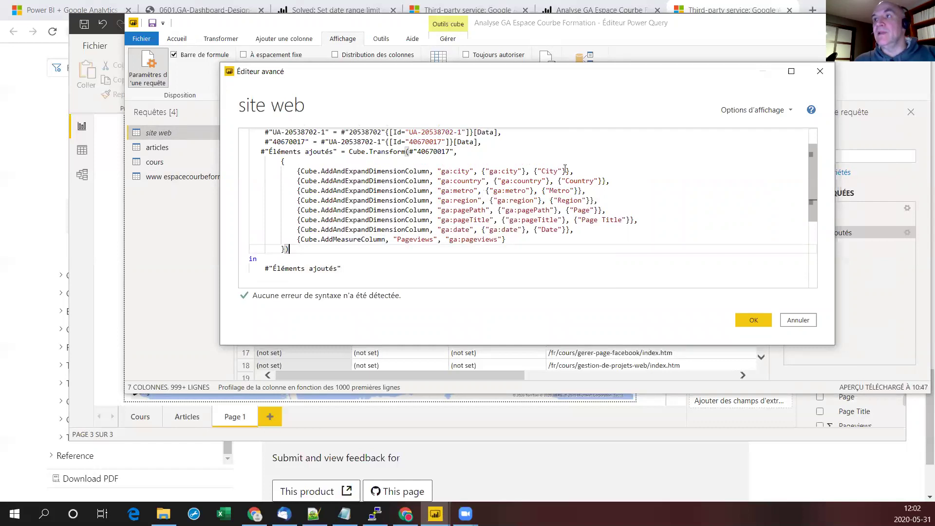
pyautogui.moveTo(573, 172); pyautogui.dragTo(277, 172)
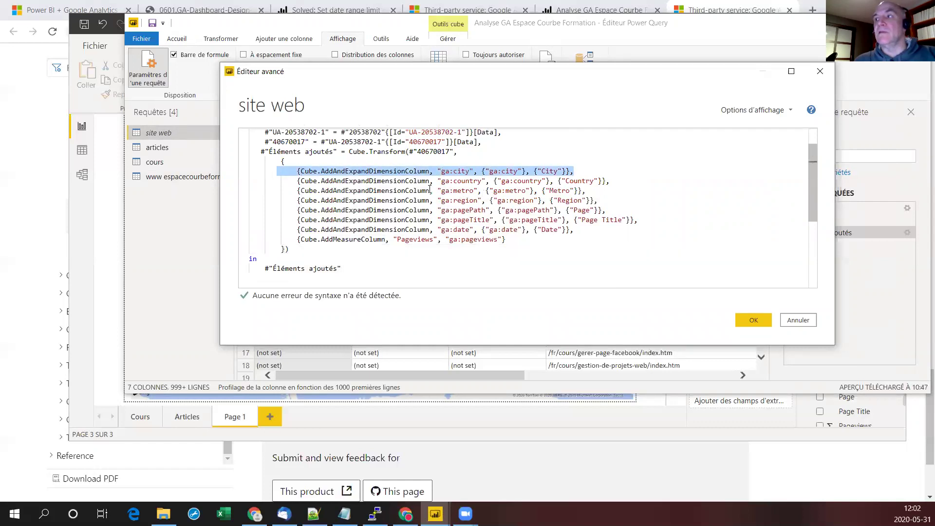
pyautogui.click(754, 320)
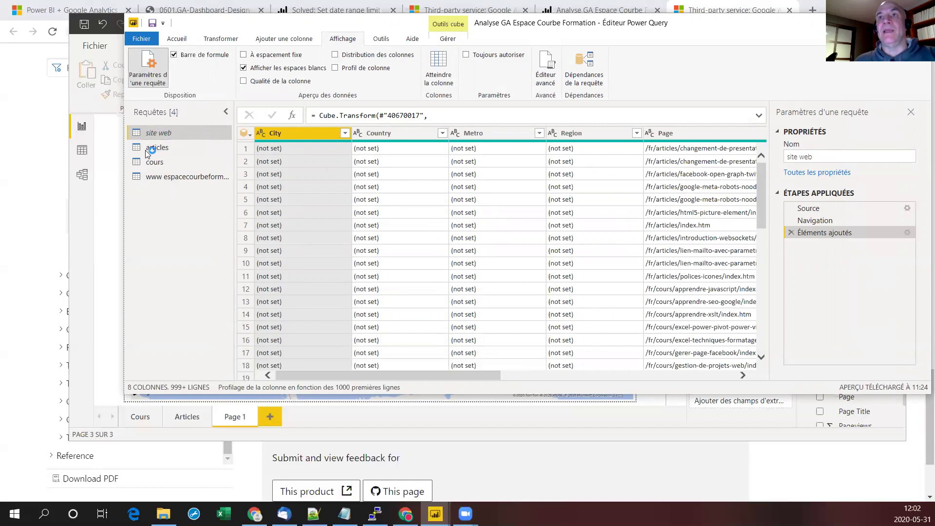
# - Check the articles and cours queries for the City column, and close the Power Query Editor, applying the changes to the report
pyautogui.click(148, 148)
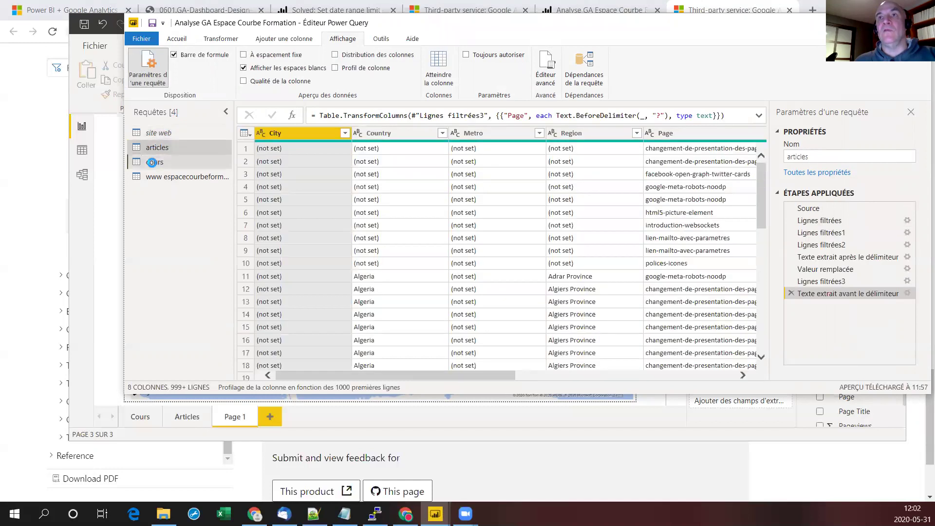
pyautogui.click(152, 163)
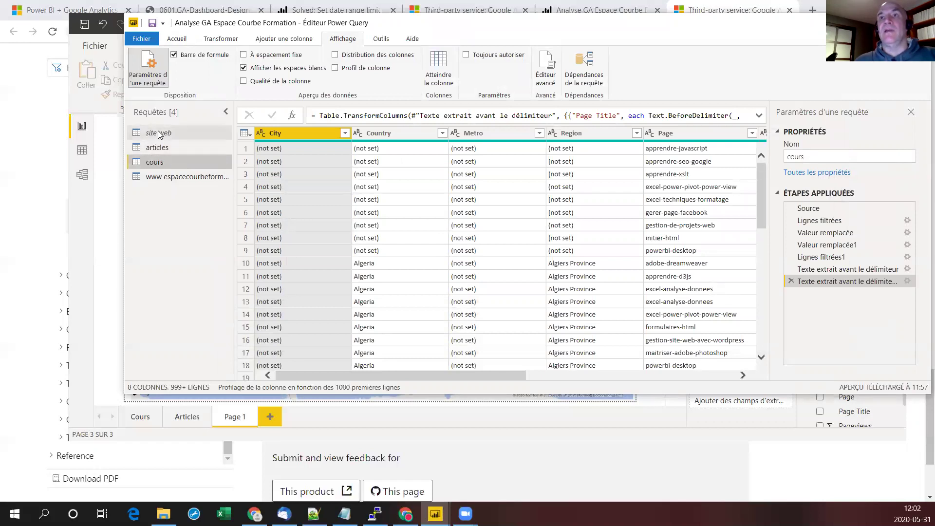
pyautogui.click(159, 133)
pyautogui.rightClick(159, 132)
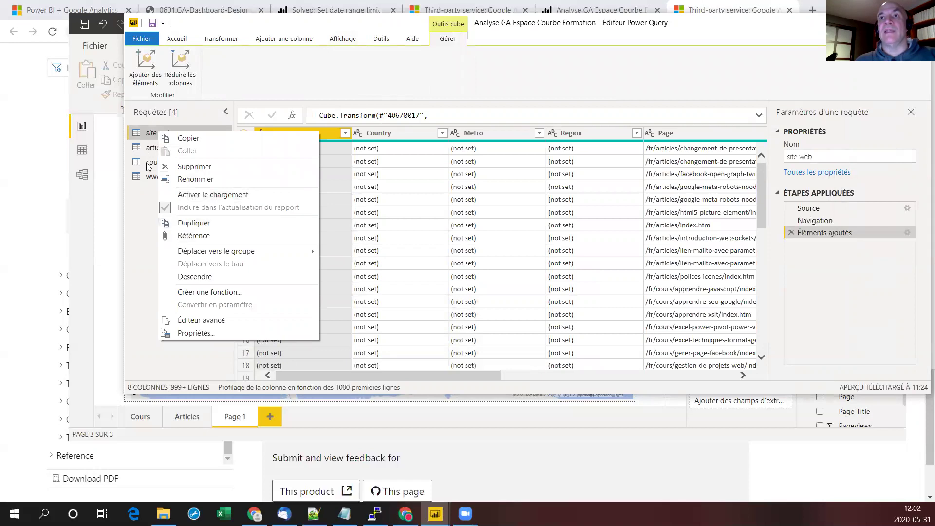
pyautogui.click(145, 214)
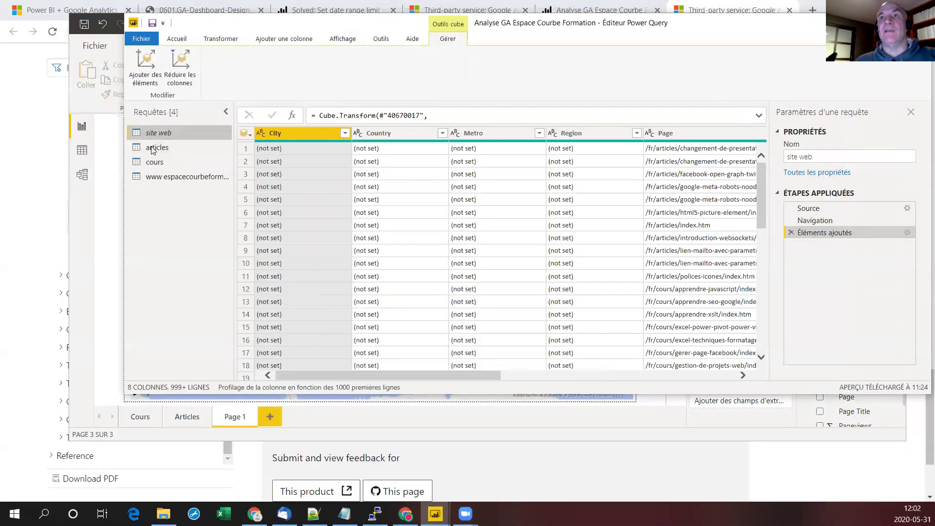
pyautogui.click(153, 149)
pyautogui.click(155, 162)
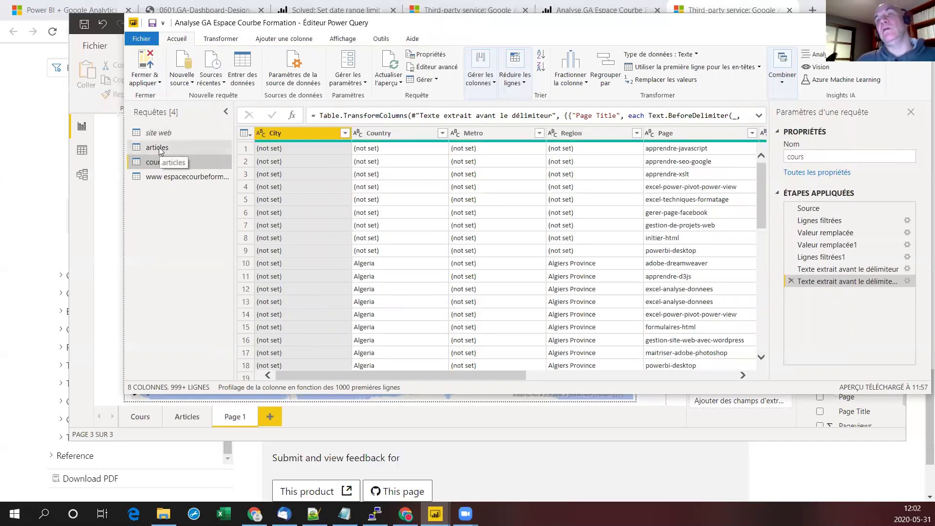
pyautogui.click(145, 66)
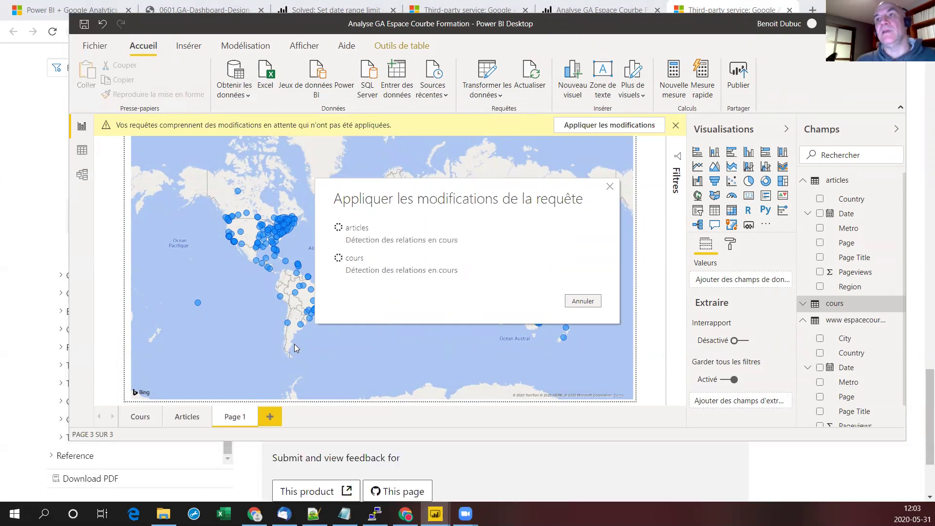
# - On the Articles page, replace Country with City from the articles table as the map's location
pyautogui.click(187, 417)
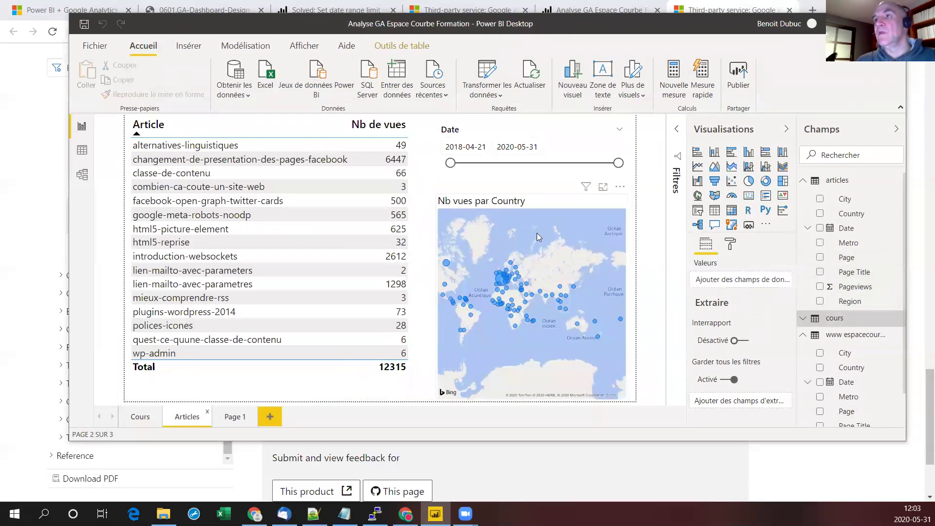
pyautogui.click(614, 240)
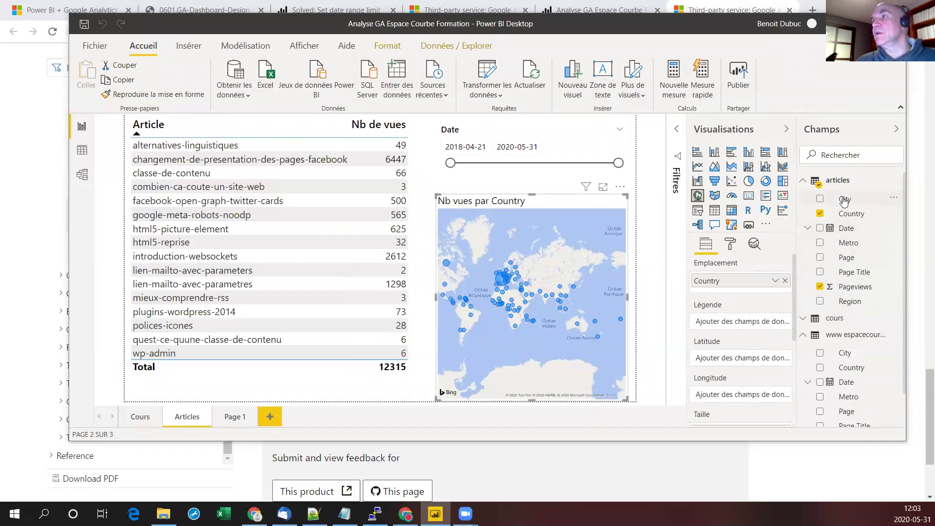
pyautogui.moveTo(844, 201); pyautogui.dragTo(764, 290)
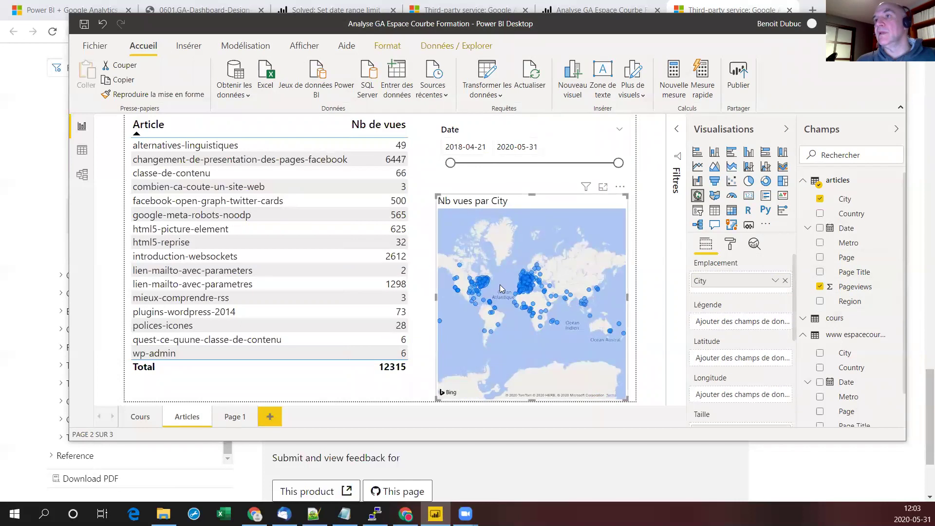
# - Examine the article views by city on the map, around France and Europe and across eastern North America
pyautogui.scroll(3, 487, 288)
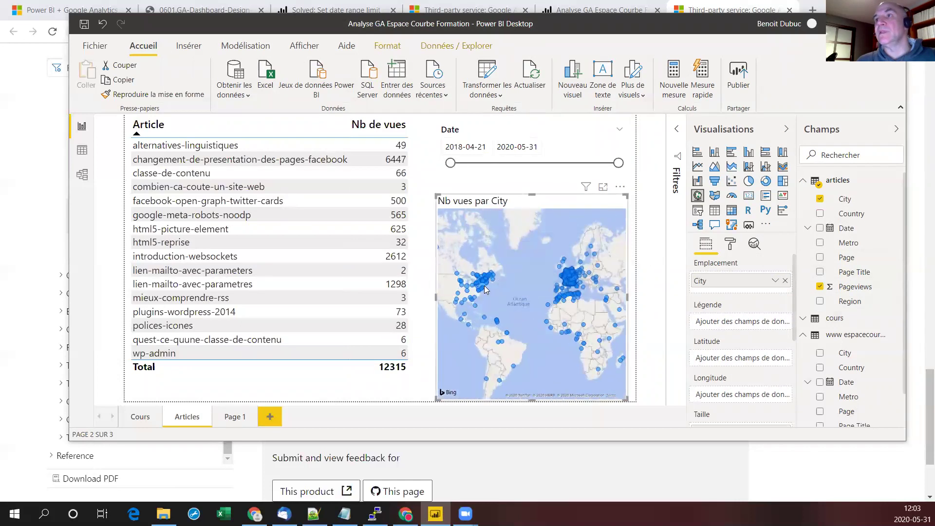
pyautogui.moveTo(579, 322); pyautogui.dragTo(539, 332)
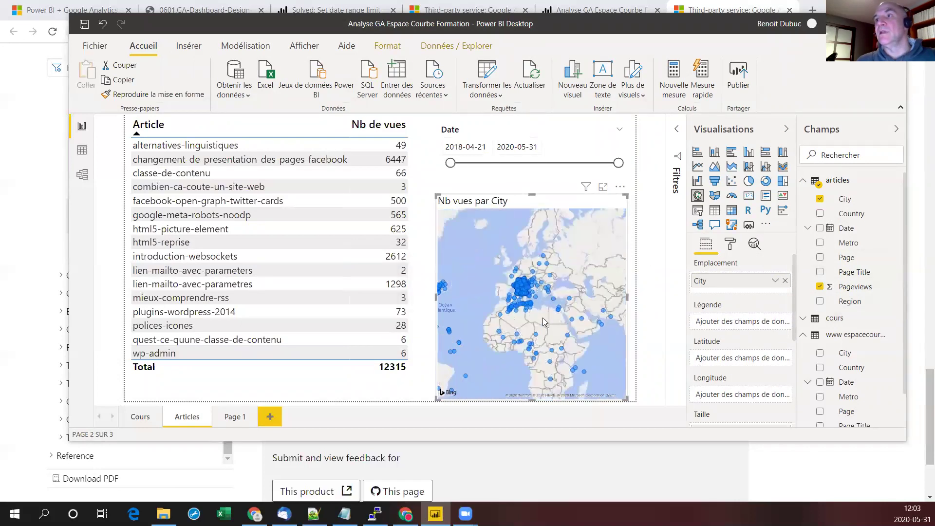
pyautogui.scroll(5, 517, 289)
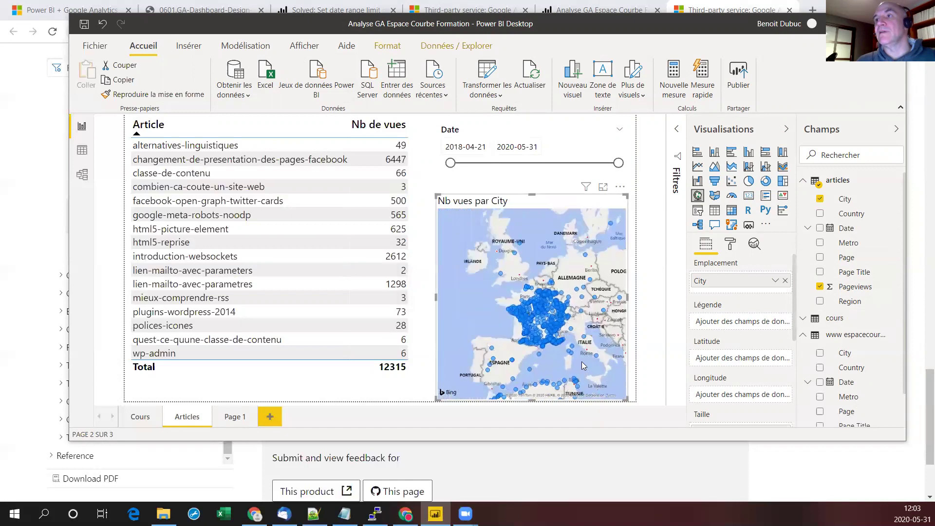
pyautogui.scroll(5, 553, 332)
pyautogui.moveTo(487, 292); pyautogui.dragTo(587, 315)
pyautogui.click(421, 308)
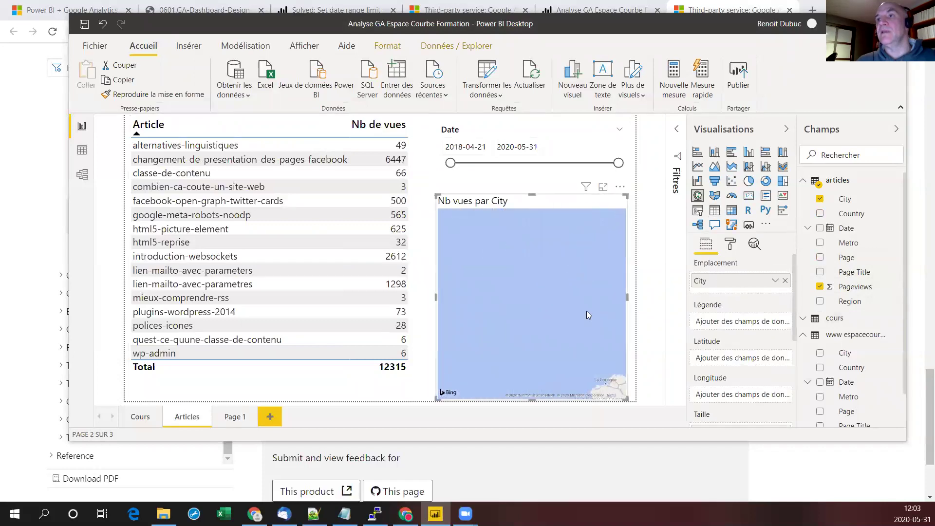
pyautogui.scroll(-5, 480, 305)
pyautogui.moveTo(468, 311); pyautogui.dragTo(560, 302)
pyautogui.scroll(3, 560, 302)
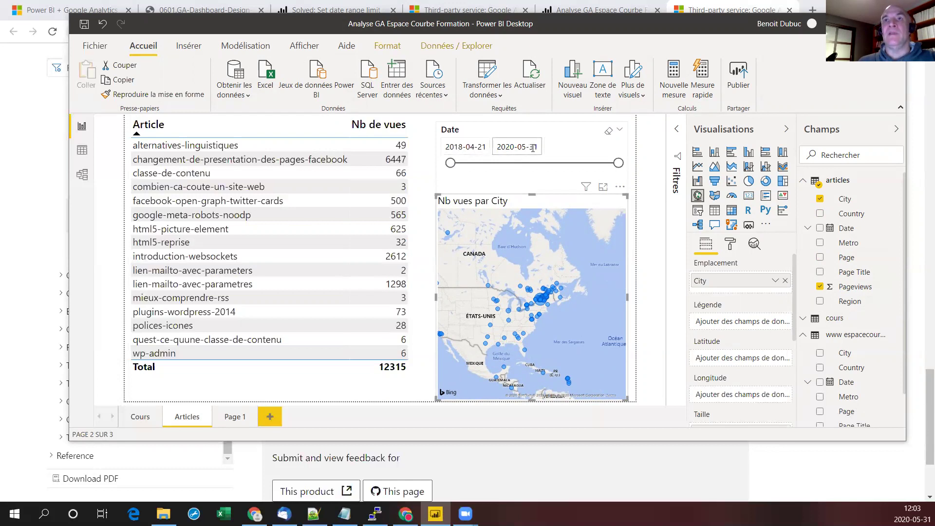
# - Switch to Chrome and read the Power BI community reply about setting a date range limit on Google Analytics queries
pyautogui.click(27, 62)
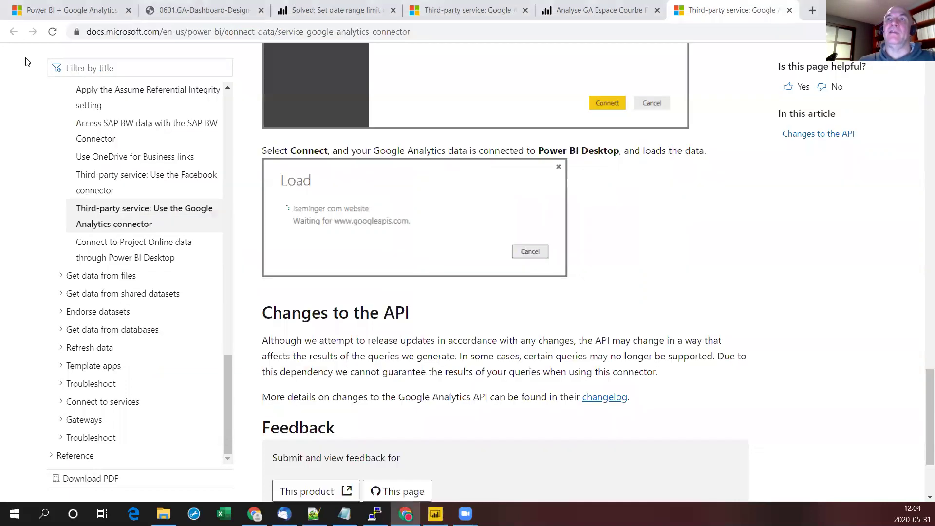
pyautogui.click(437, 13)
pyautogui.click(339, 13)
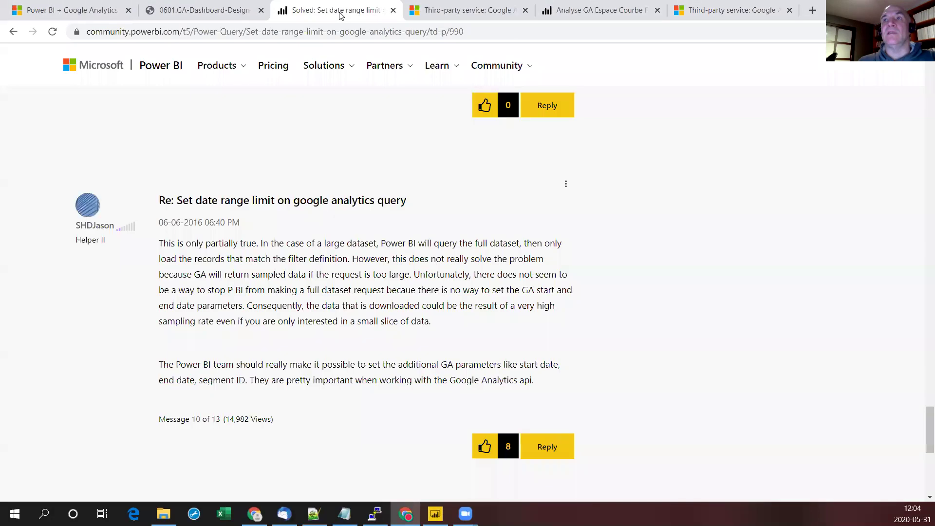
pyautogui.scroll(-1, 265, 310)
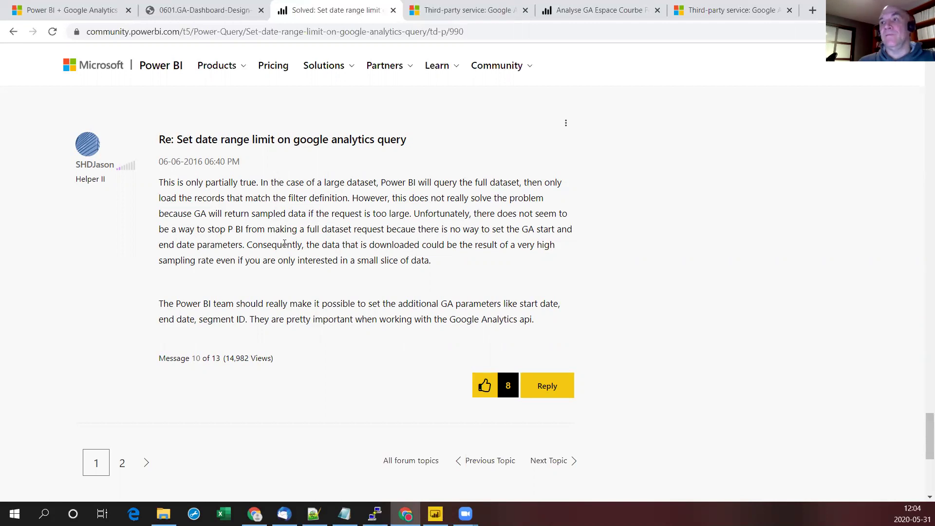
pyautogui.moveTo(521, 300); pyautogui.dragTo(375, 302)
pyautogui.click(197, 329)
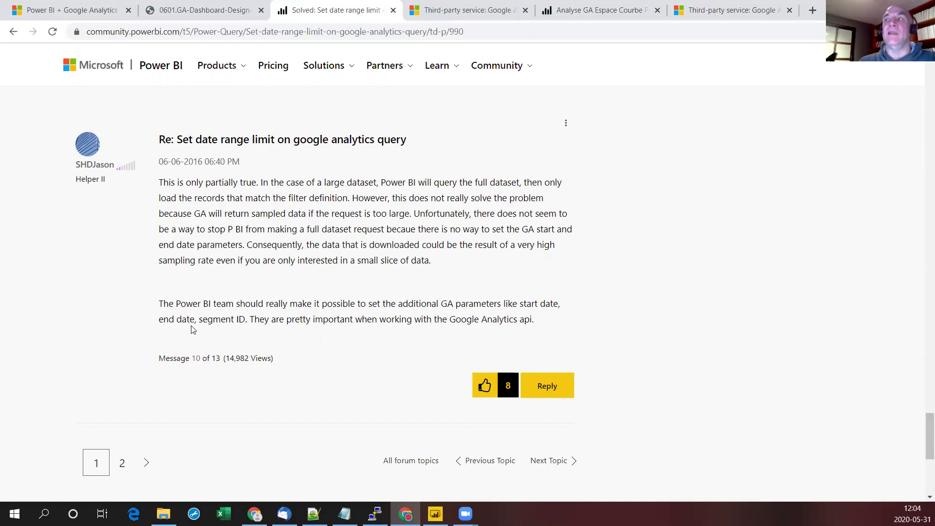
pyautogui.scroll(1, 191, 313)
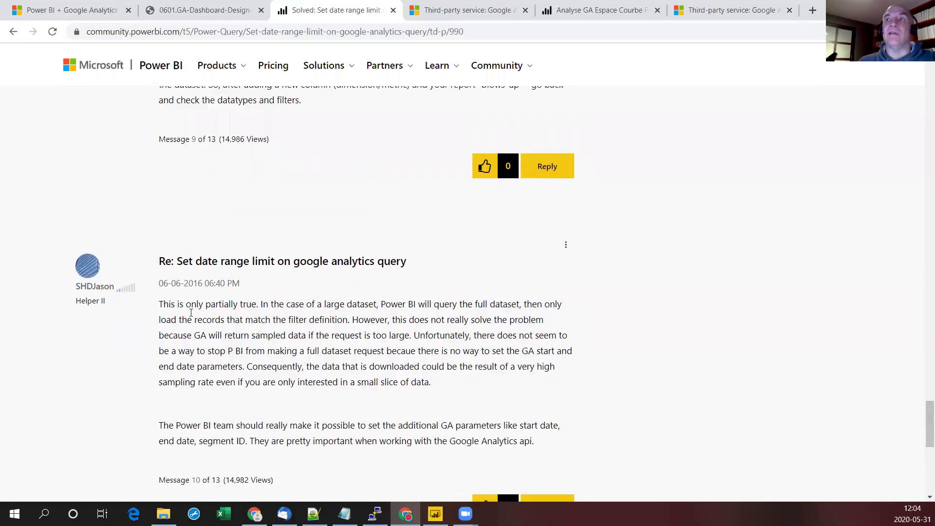
# - Read the last forum reply on the page about Google Analytics sampling and date parameters, glancing at the Power BI Desktop report before returning to Chrome
pyautogui.scroll(-1, 191, 312)
pyautogui.scroll(-1, 197, 209)
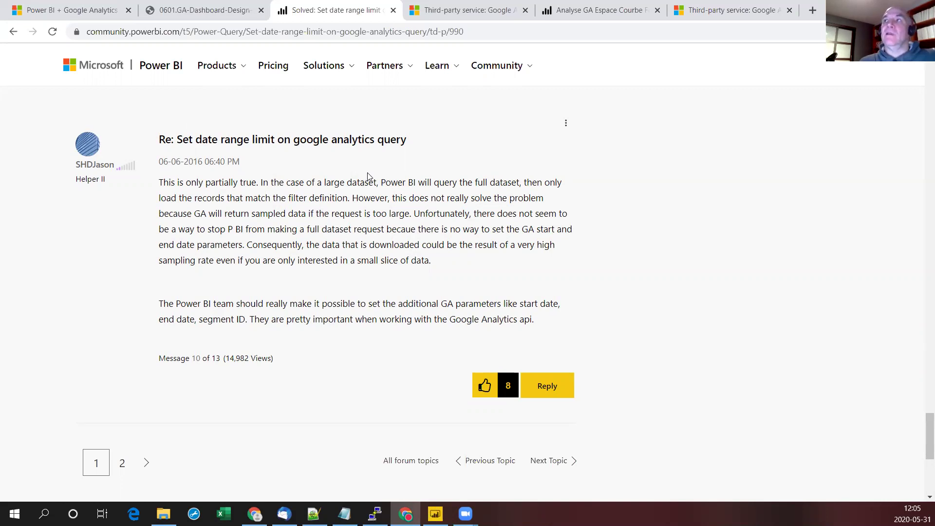
pyautogui.hotkey('alt', 'Tab')
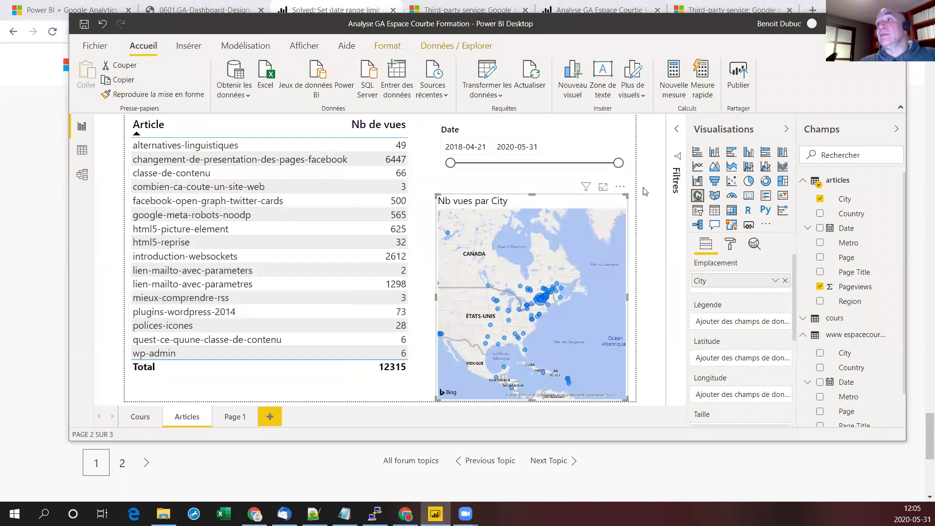
pyautogui.click(42, 111)
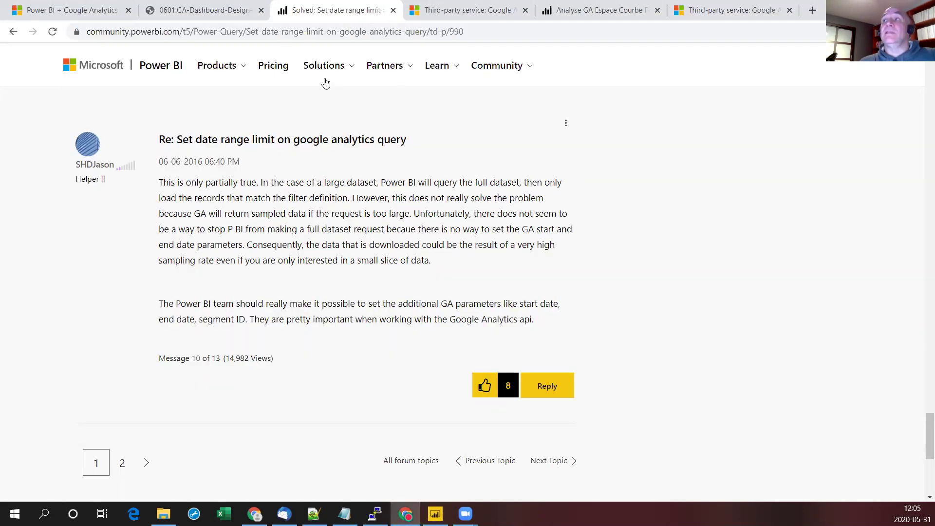
# - View the published Analyse GA Espace Courbe Formation report in the Power BI service, checking its Articles page and returning to Cours
pyautogui.click(602, 12)
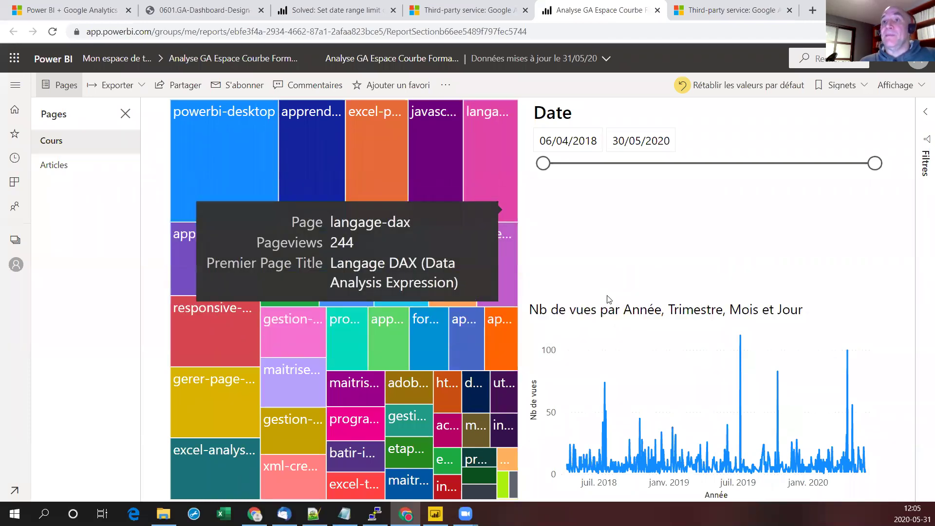
pyautogui.click(46, 166)
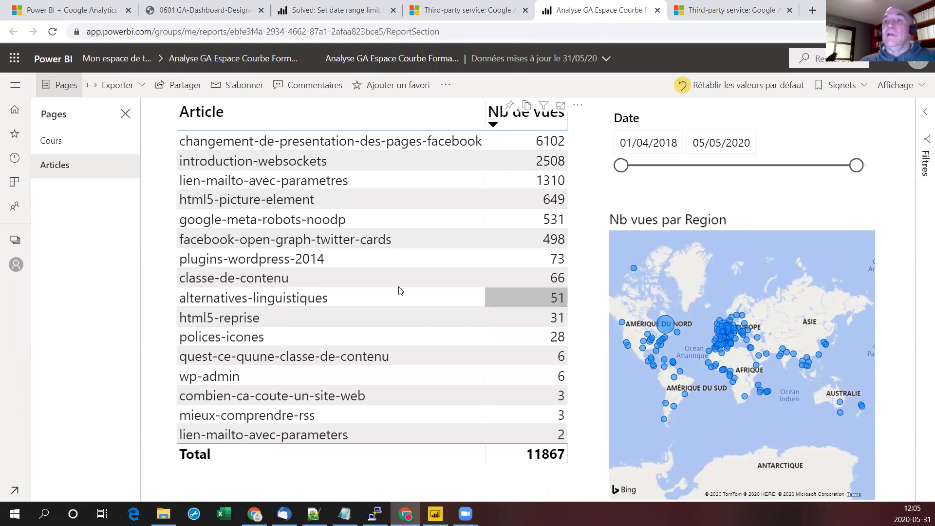
pyautogui.click(53, 141)
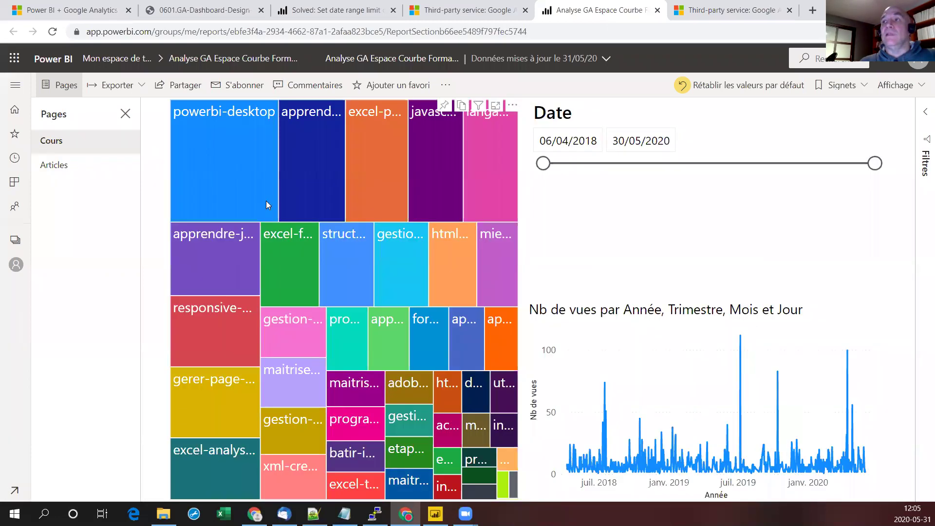
pyautogui.moveTo(266, 201)
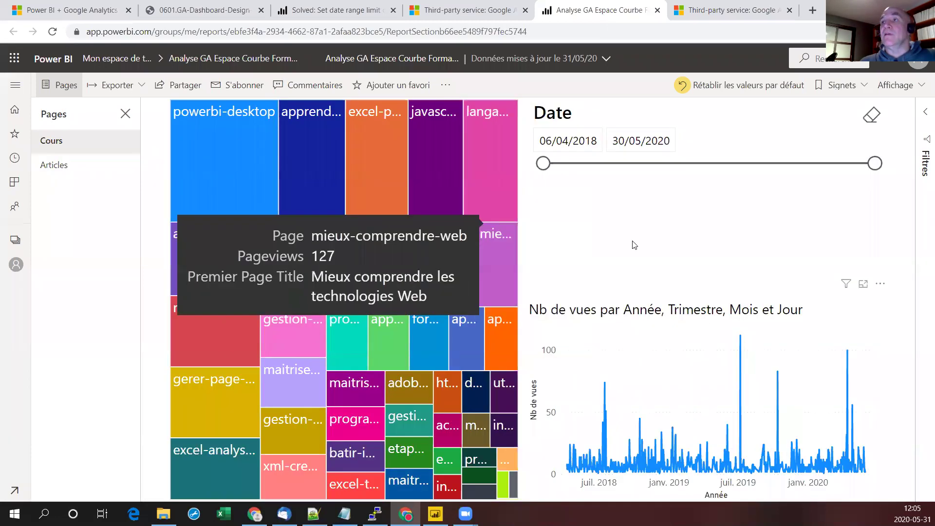